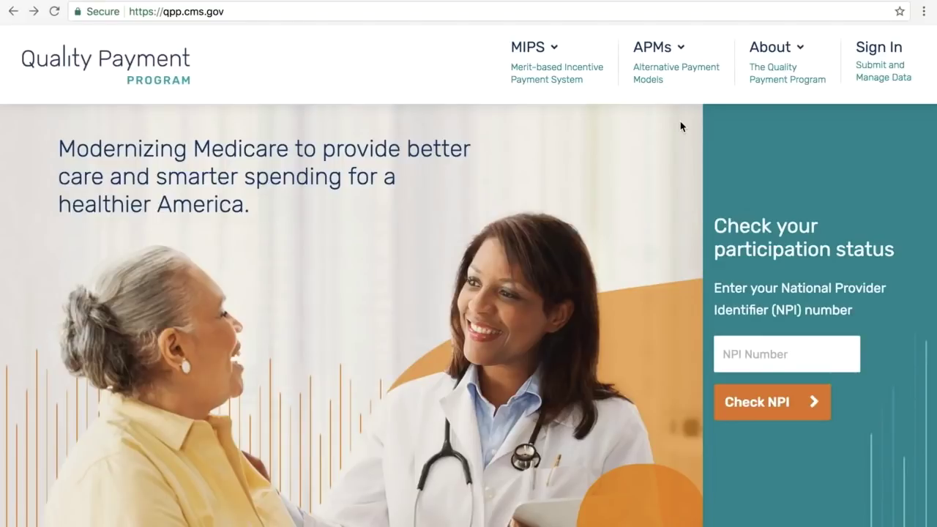
# Step: Go to the Resource Library page under About and scroll to Developer Tools and Get Help From CMS
pyautogui.click(782, 55)
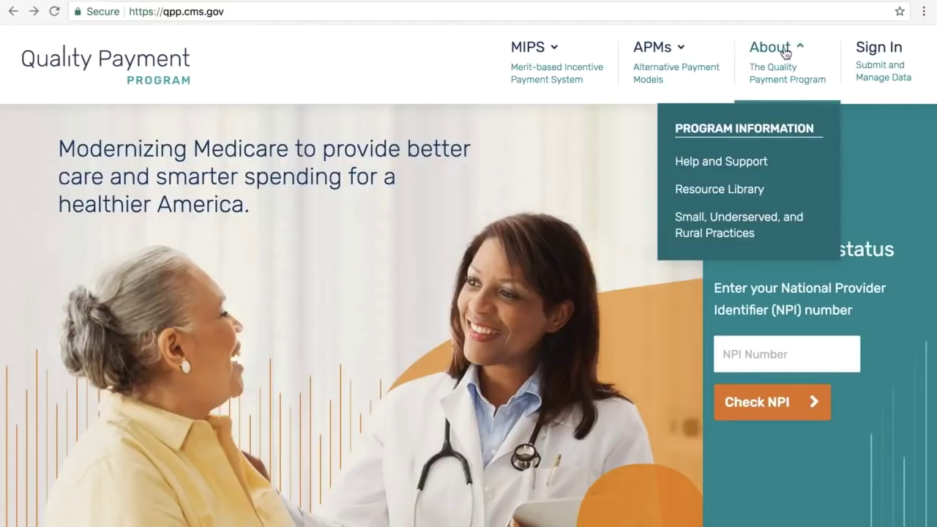
pyautogui.click(723, 191)
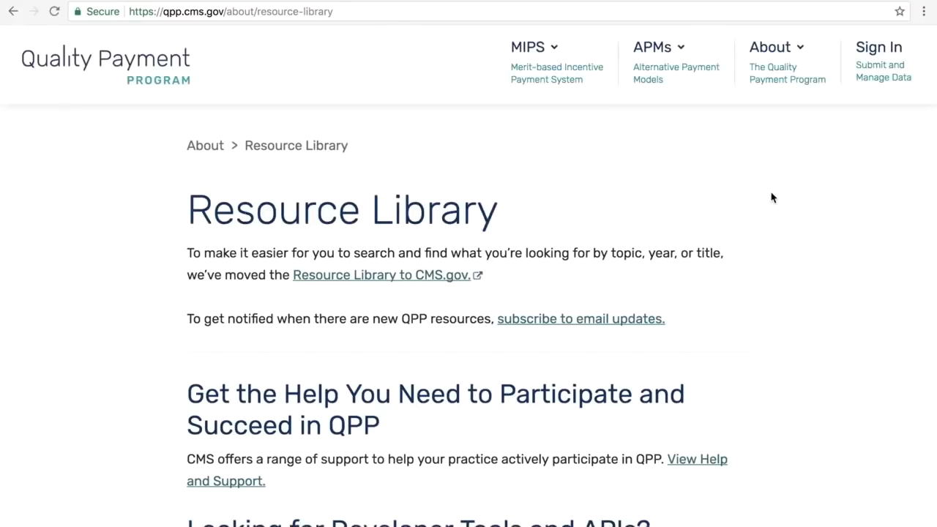
pyautogui.scroll(-3, 772, 196)
pyautogui.scroll(-3, 771, 196)
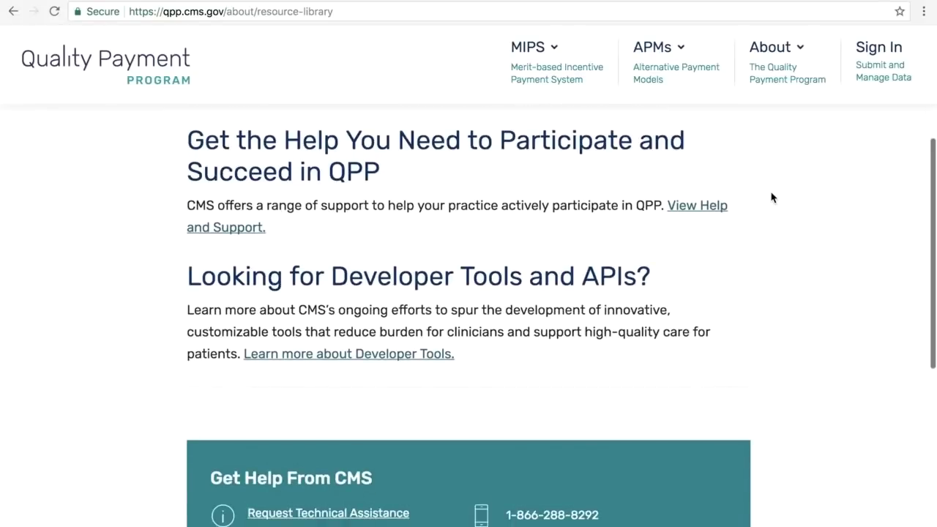
pyautogui.scroll(-1, 772, 197)
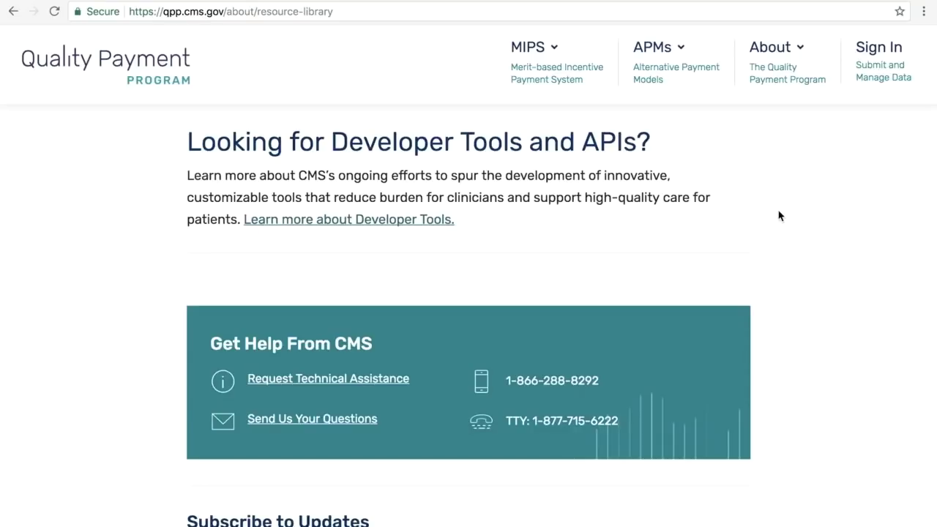
# Step: Open the Developer Tools page via 'Learn more about Developer Tools' and scroll through its content
pyautogui.click(312, 224)
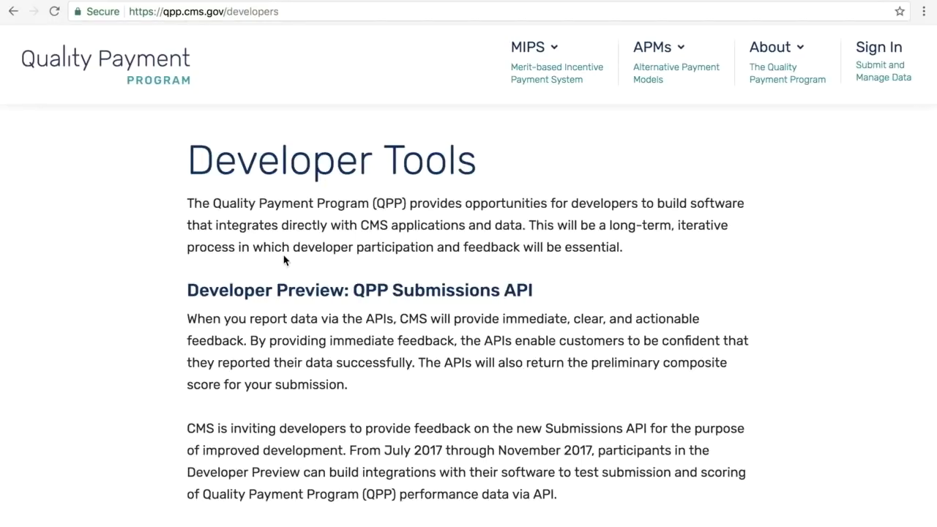
pyautogui.scroll(-1, 107, 325)
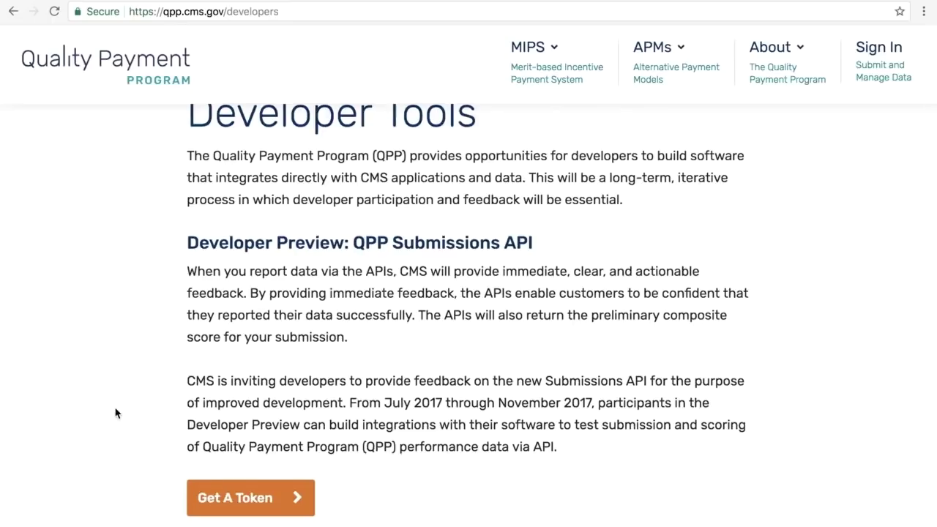
pyautogui.scroll(-2, 115, 414)
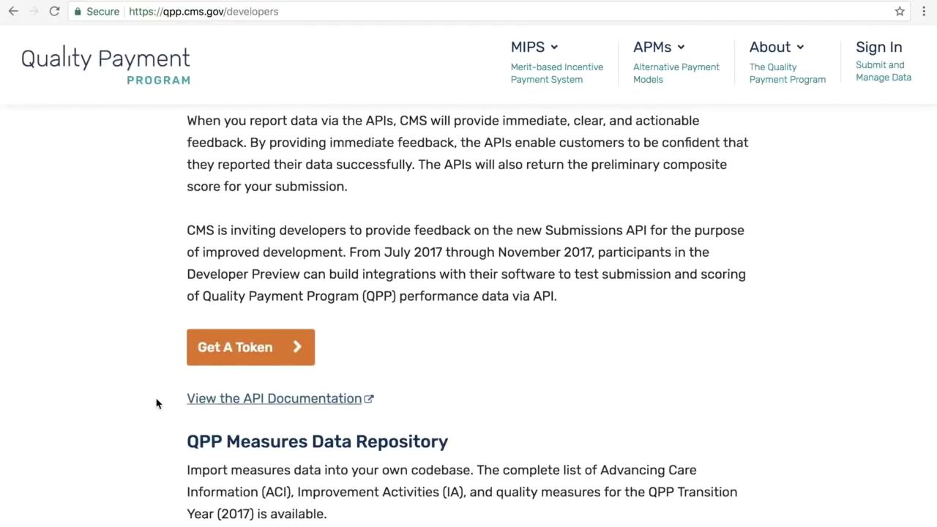
pyautogui.scroll(-2, 156, 403)
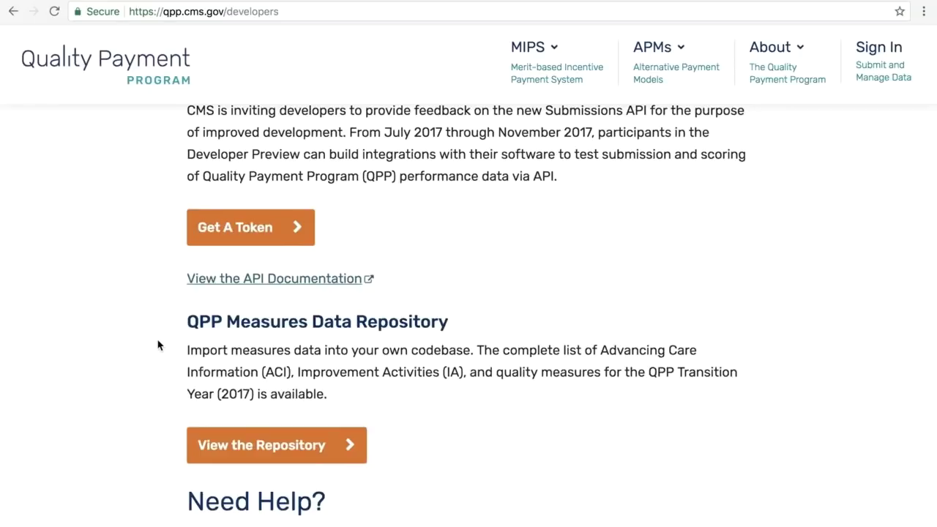
pyautogui.scroll(-2, 144, 435)
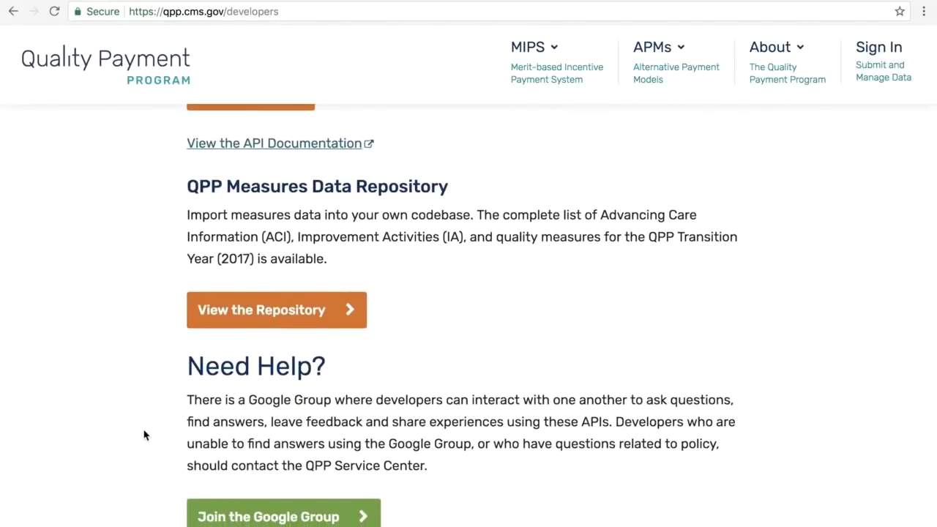
pyautogui.scroll(-2, 145, 435)
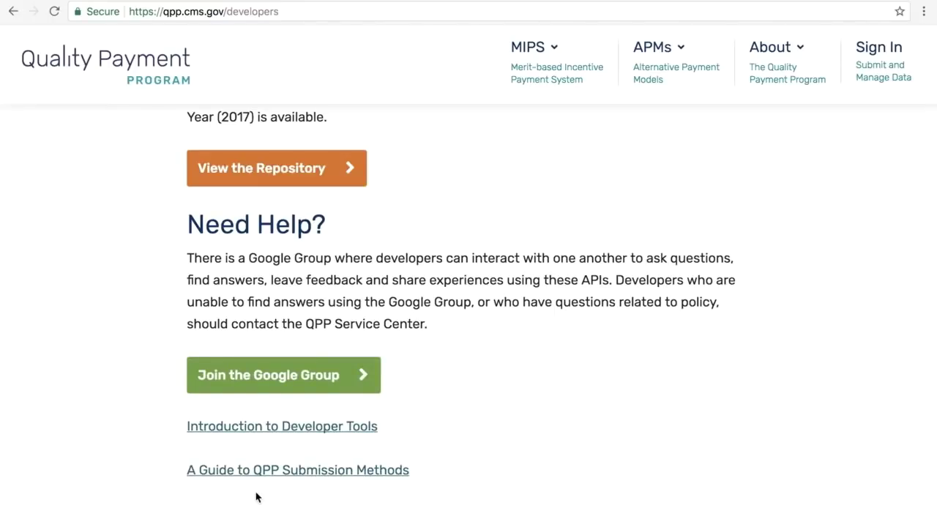
pyautogui.scroll(1, 439, 400)
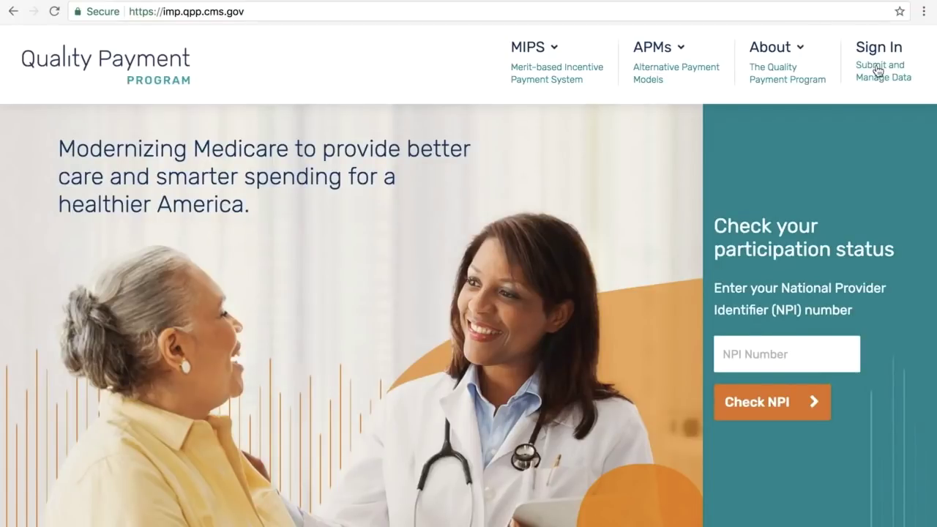
# Step: Go to the Sign in to QPP page and place the cursor in the EIDM User ID field
pyautogui.click(883, 57)
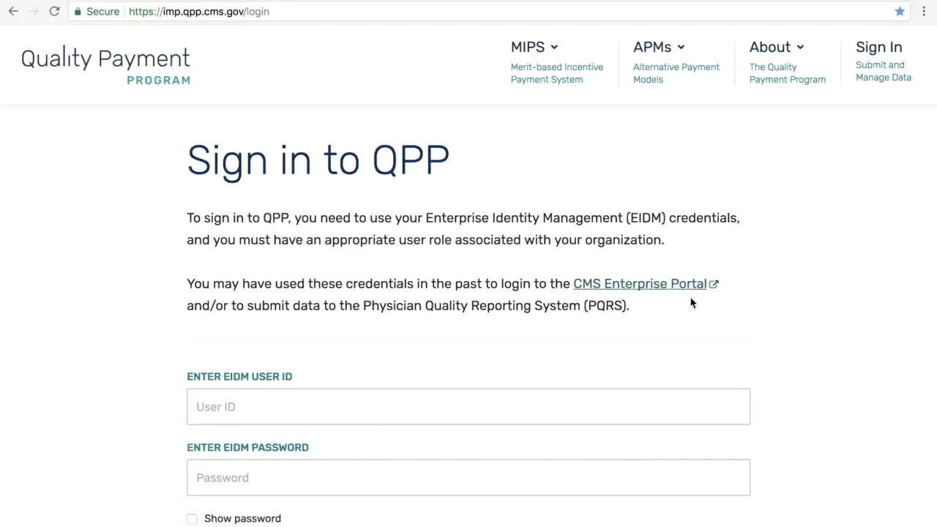
pyautogui.scroll(-3, 691, 303)
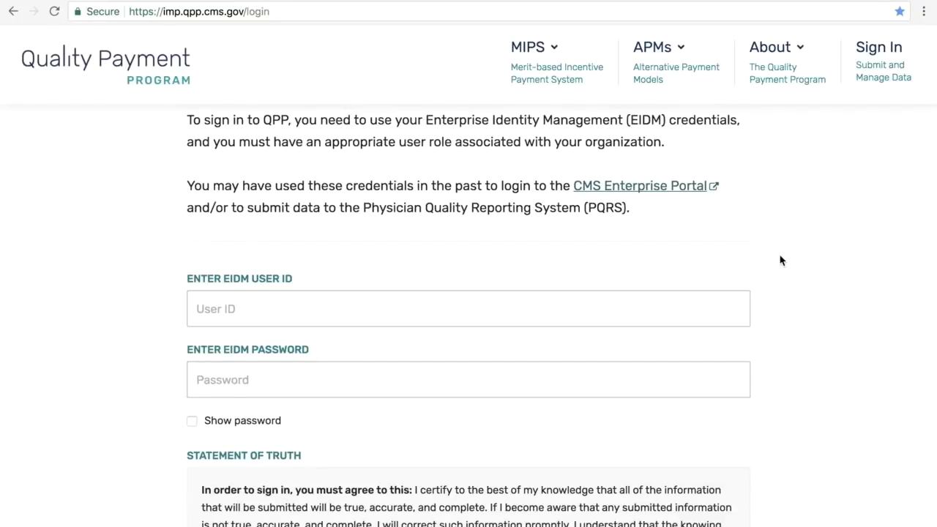
pyautogui.click(760, 58)
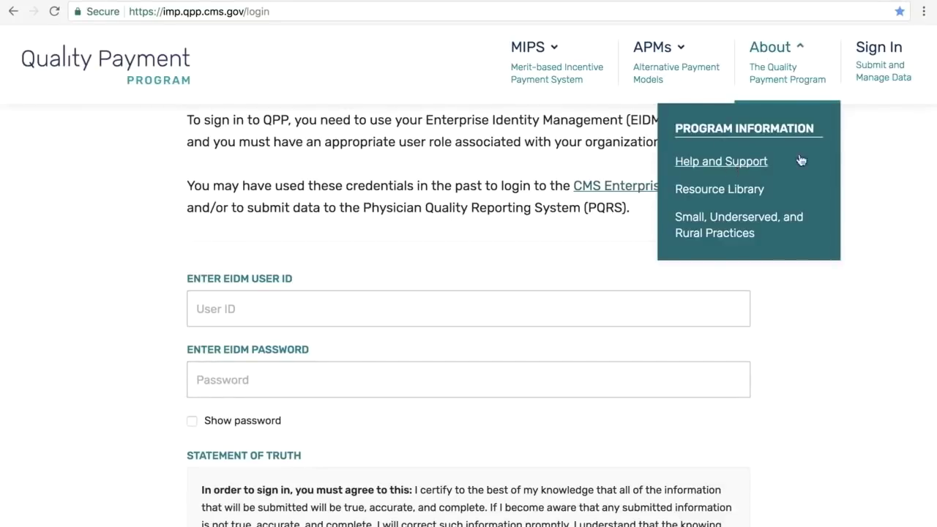
pyautogui.click(789, 345)
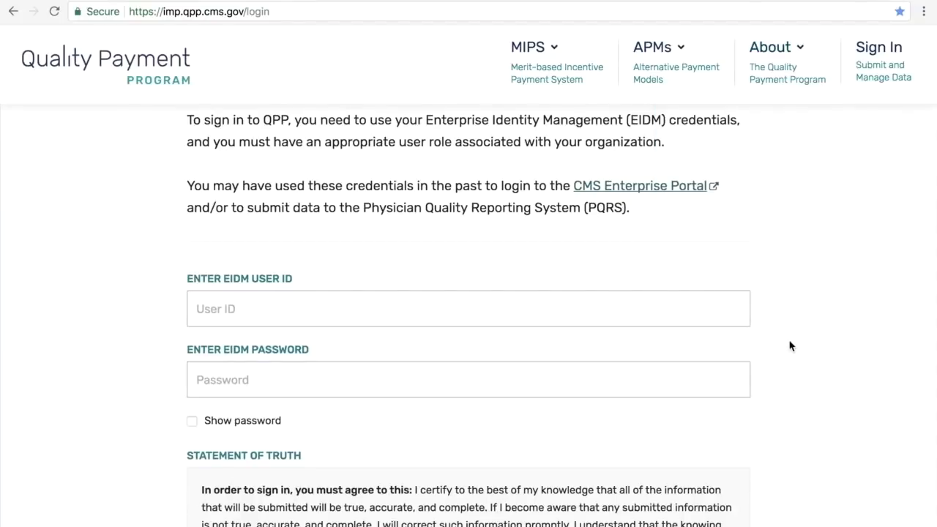
pyautogui.click(545, 306)
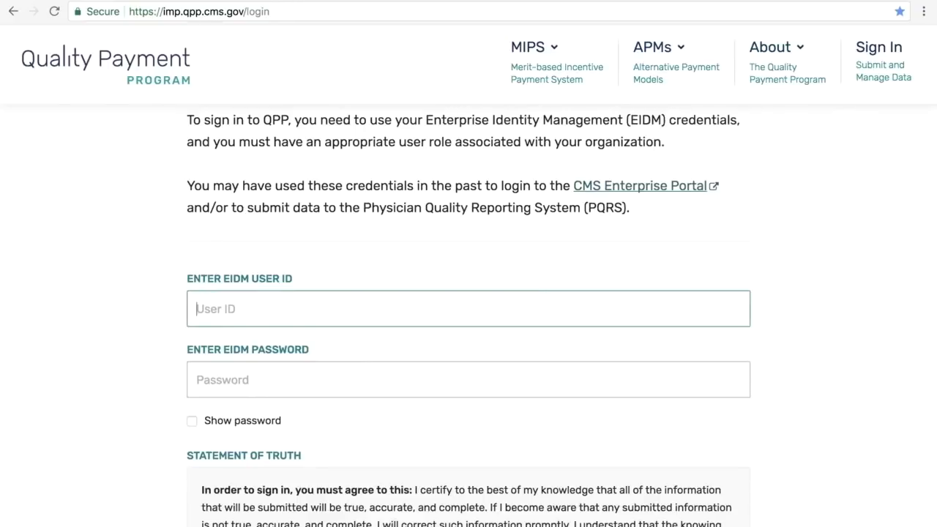
# Step: Enter the EIDM user ID and password, agree to the statement of truth, and submit
pyautogui.write('AARegSO')
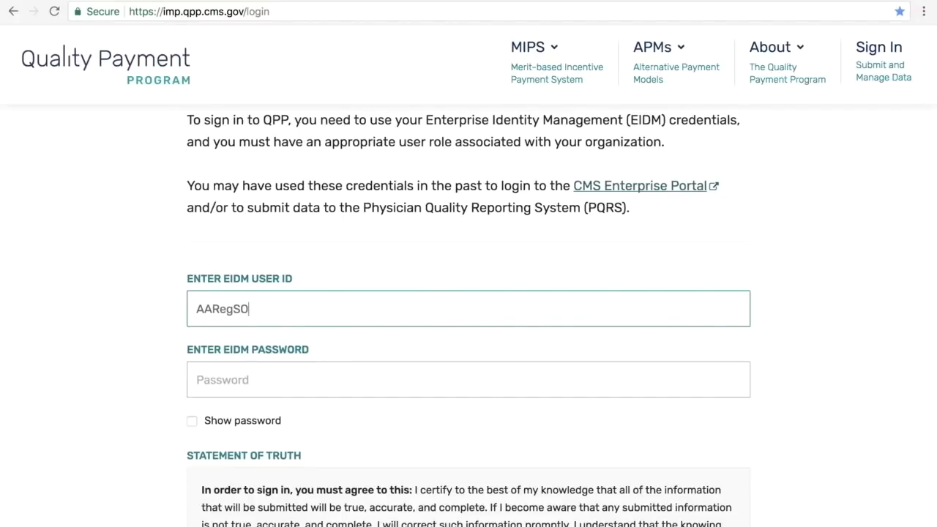
pyautogui.write('q')
pyautogui.press('BackSpace')
pyautogui.click(293, 379)
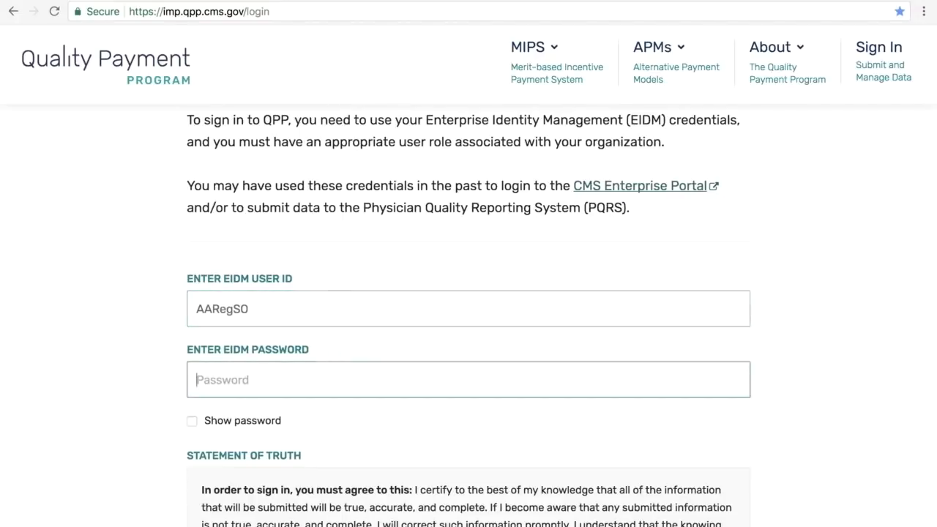
pyautogui.write('****')
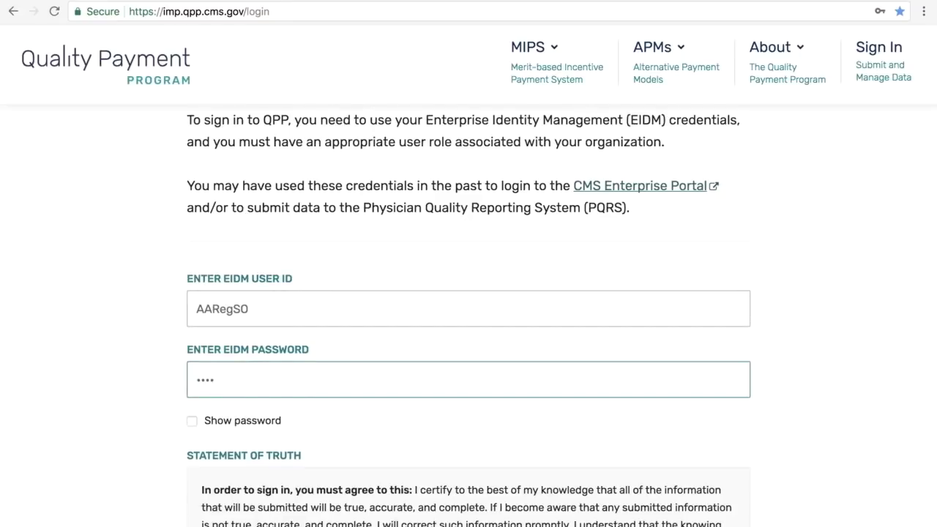
pyautogui.write('****')
pyautogui.scroll(-3, 510, 366)
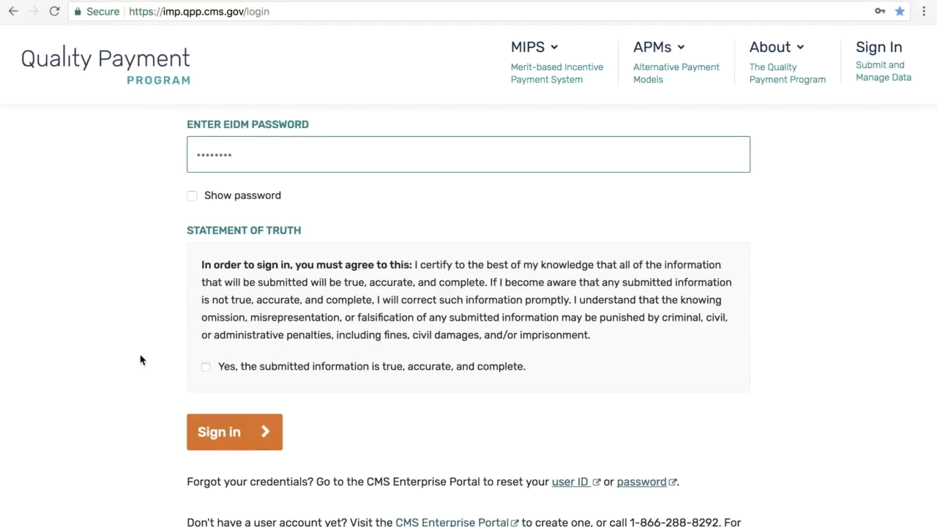
pyautogui.click(206, 369)
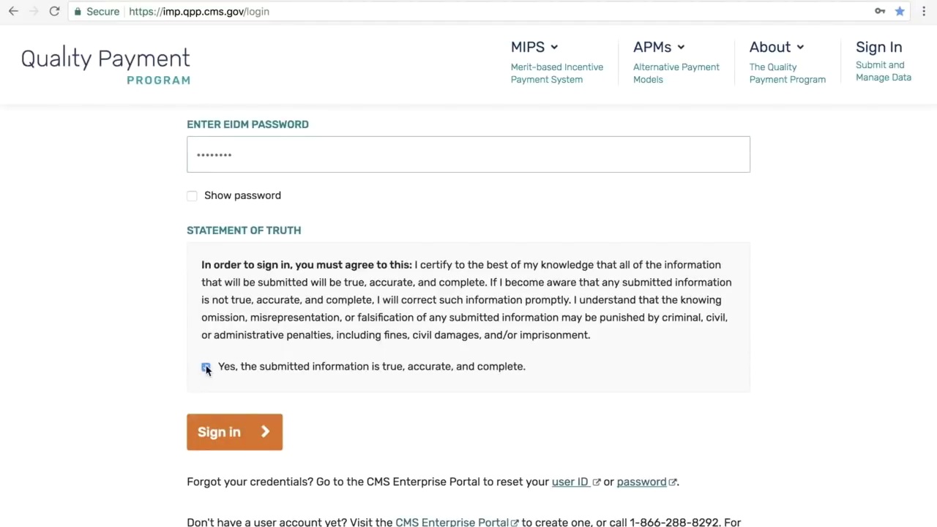
pyautogui.click(258, 434)
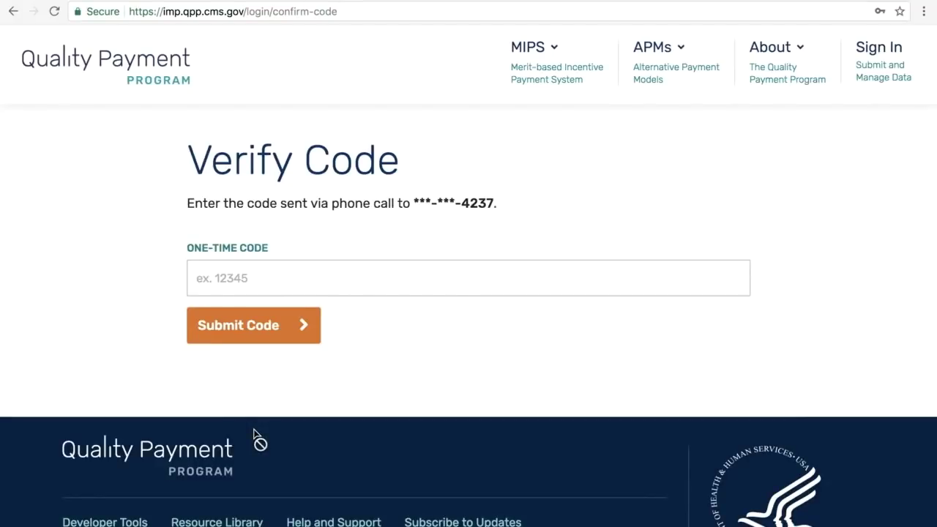
# Step: Enter the received one-time verification code and submit it to complete sign-in
pyautogui.click(306, 287)
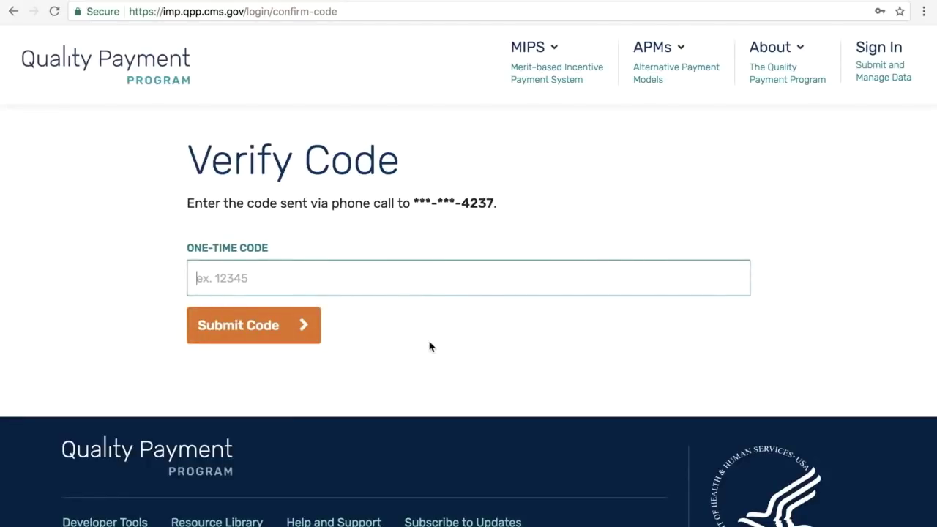
pyautogui.click(264, 331)
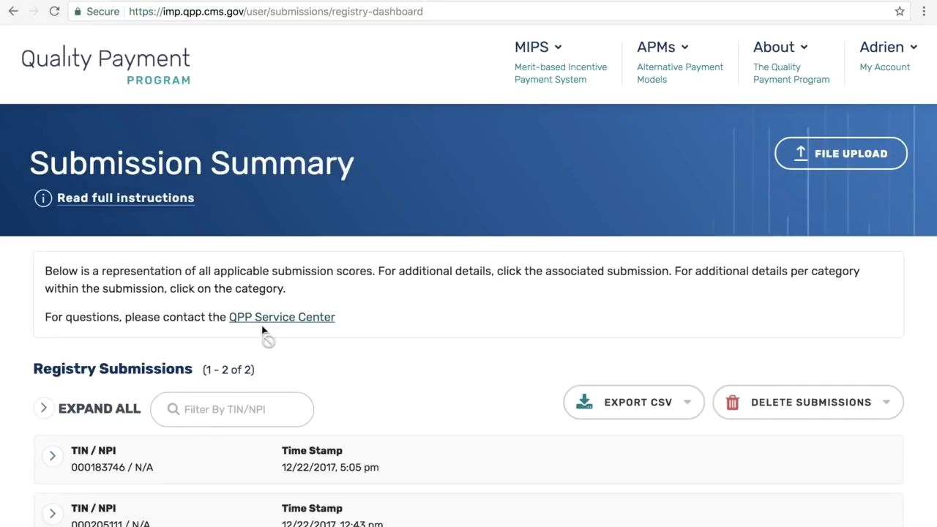
# Step: Read the full registry scoring instructions in the modal, then close it
pyautogui.click(149, 203)
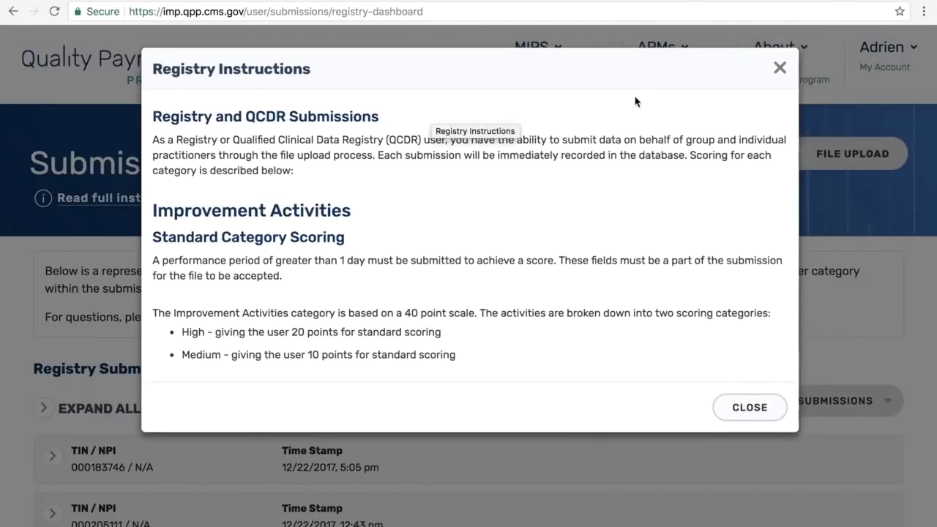
pyautogui.scroll(-10, 742, 110)
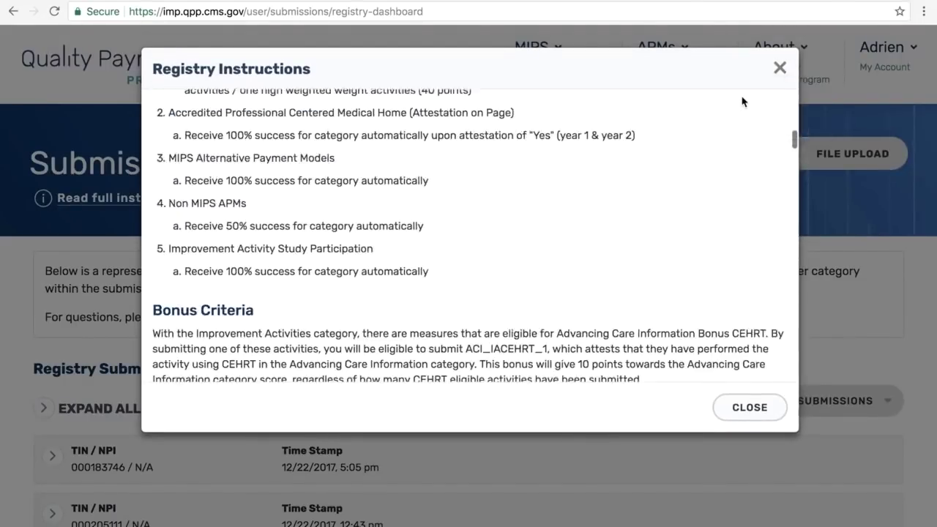
pyautogui.scroll(10, 743, 98)
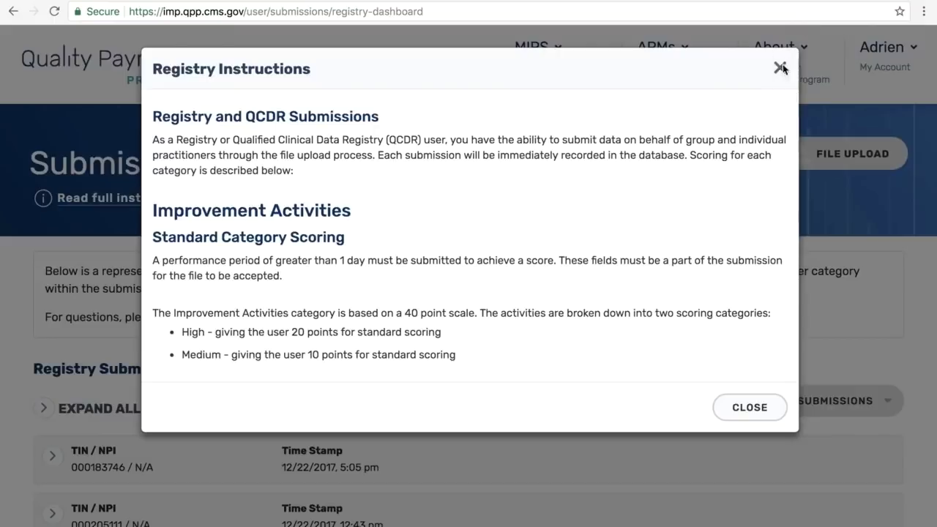
pyautogui.click(780, 68)
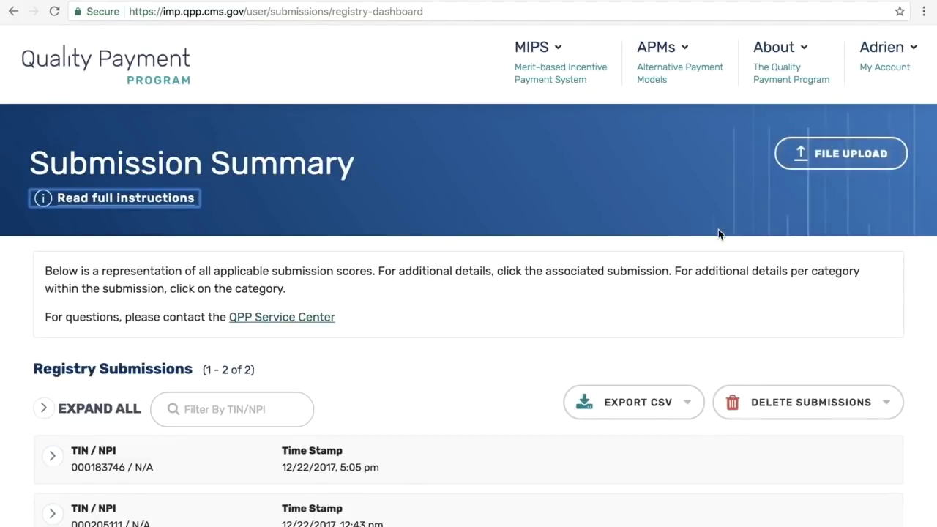
# Step: Open the Upload Submission Data dialog with FILE UPLOAD
pyautogui.scroll(-2, 719, 229)
pyautogui.scroll(2, 718, 230)
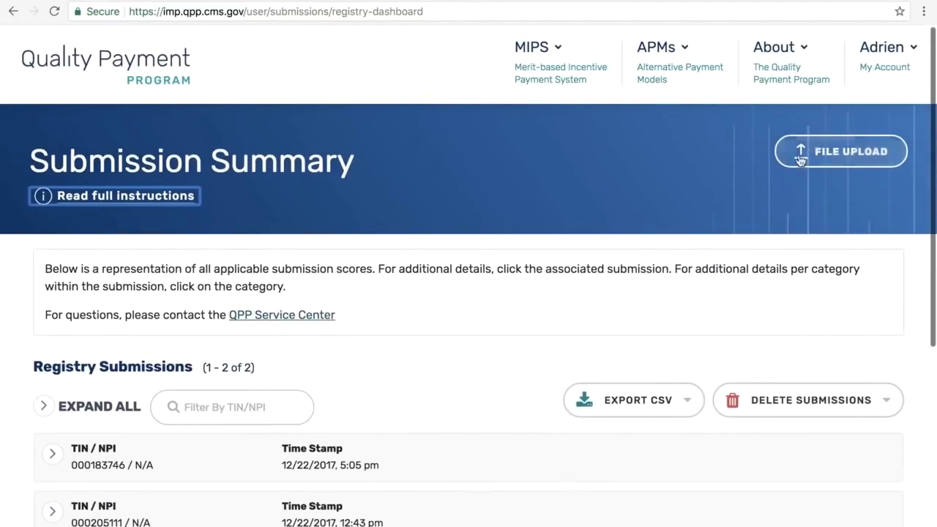
pyautogui.click(853, 150)
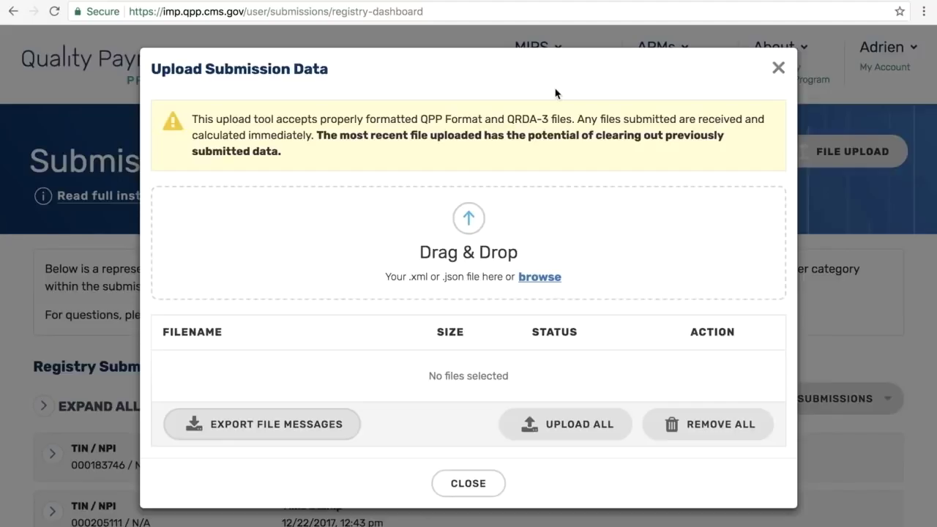
# Step: Demonstrate the Drag & Drop zone, then close the upload dialog without adding files
pyautogui.moveTo(555, 93); pyautogui.dragTo(536, 295)
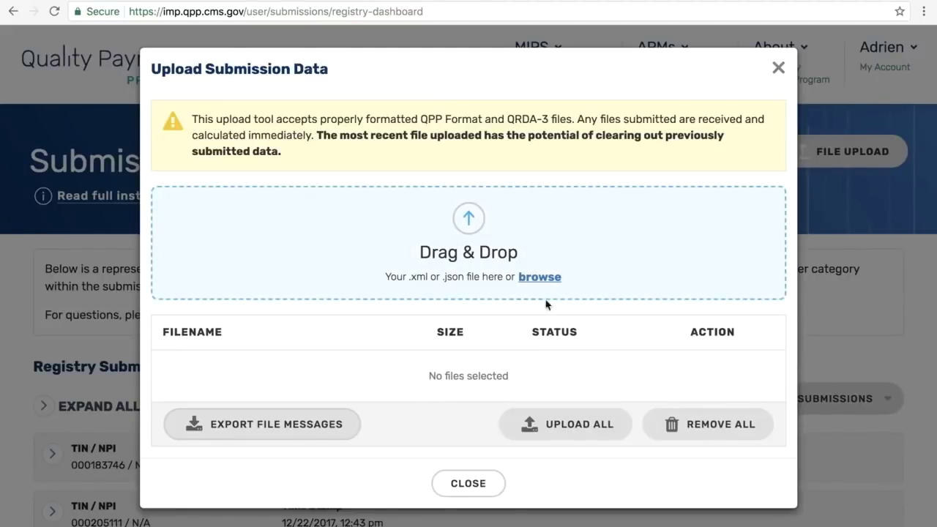
pyautogui.click(470, 486)
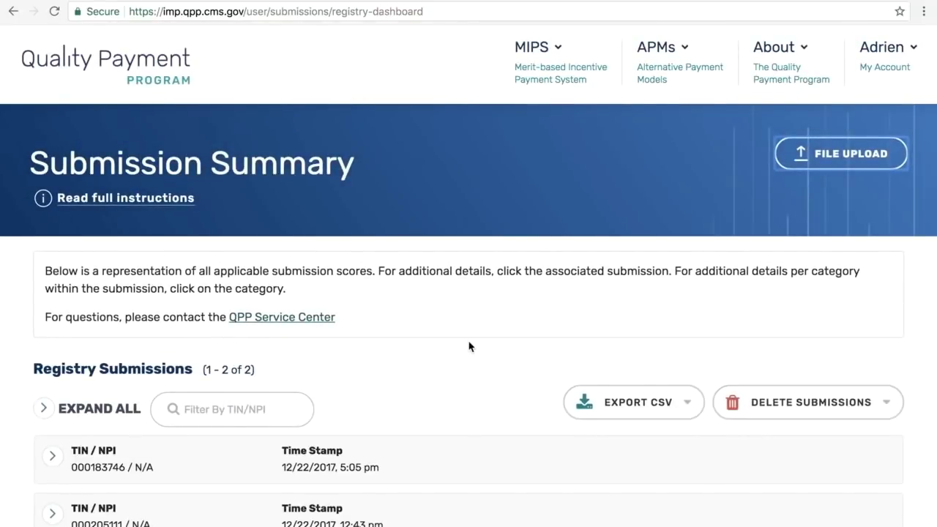
pyautogui.scroll(-2, 470, 346)
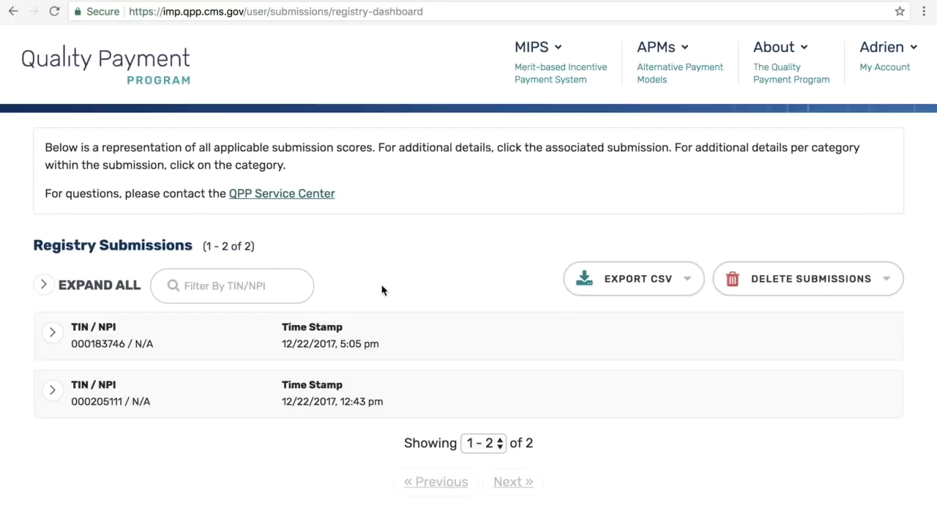
pyautogui.scroll(-3, 384, 284)
pyautogui.scroll(5, 385, 277)
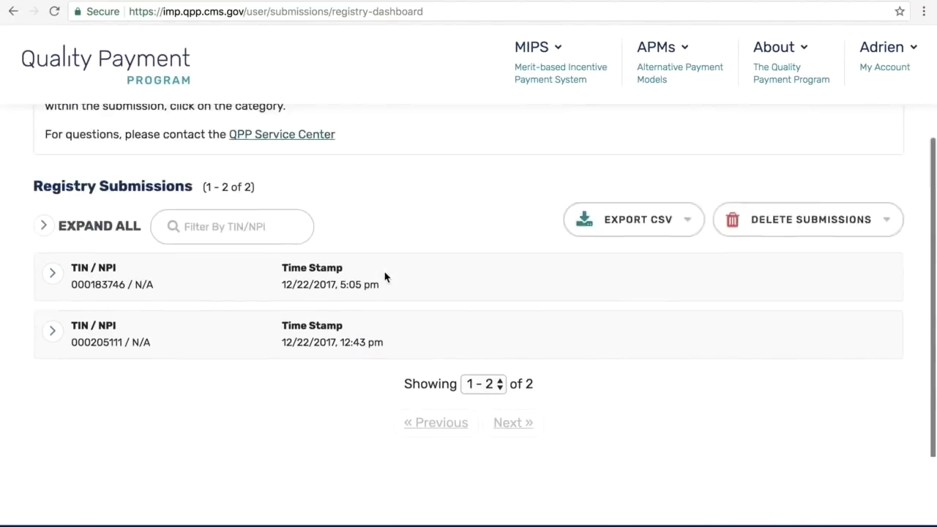
pyautogui.scroll(-1, 405, 385)
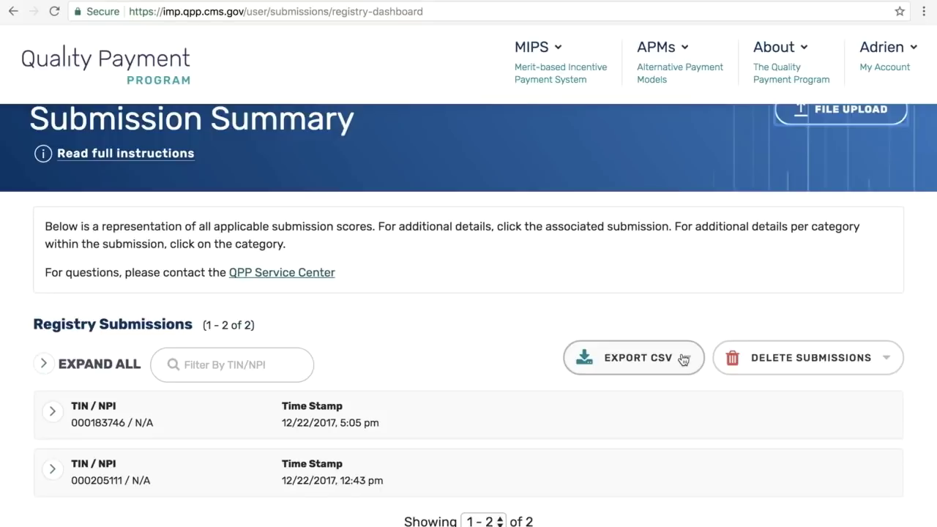
# Step: Select both registry submissions and delete them, confirming with Yes, Delete This Data
pyautogui.click(875, 359)
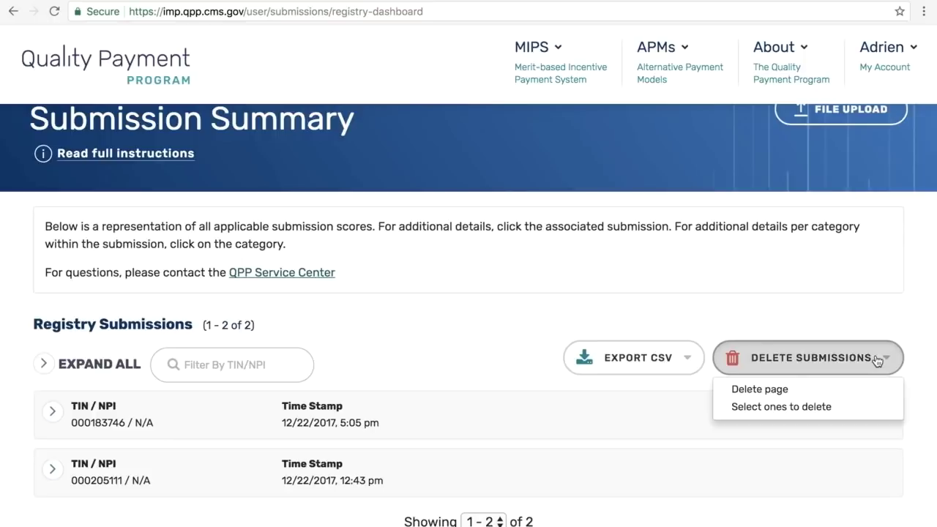
pyautogui.click(821, 408)
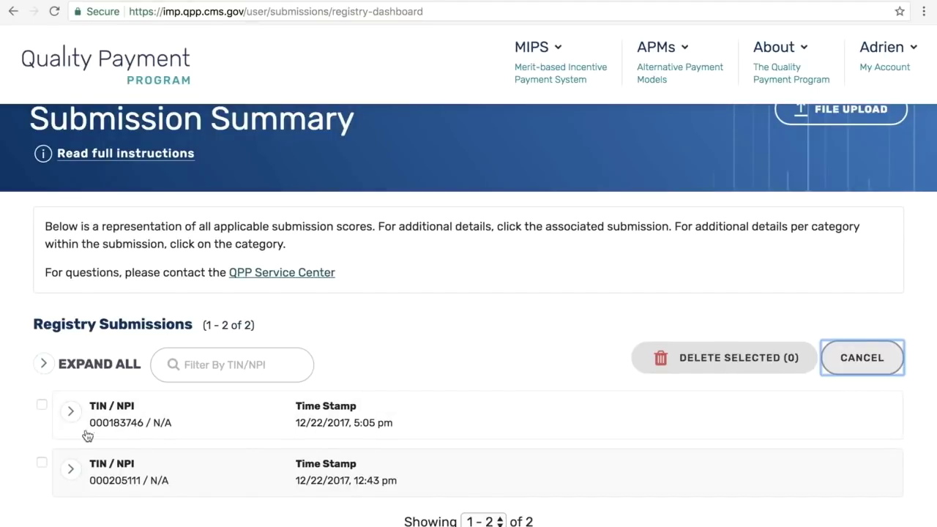
pyautogui.click(41, 407)
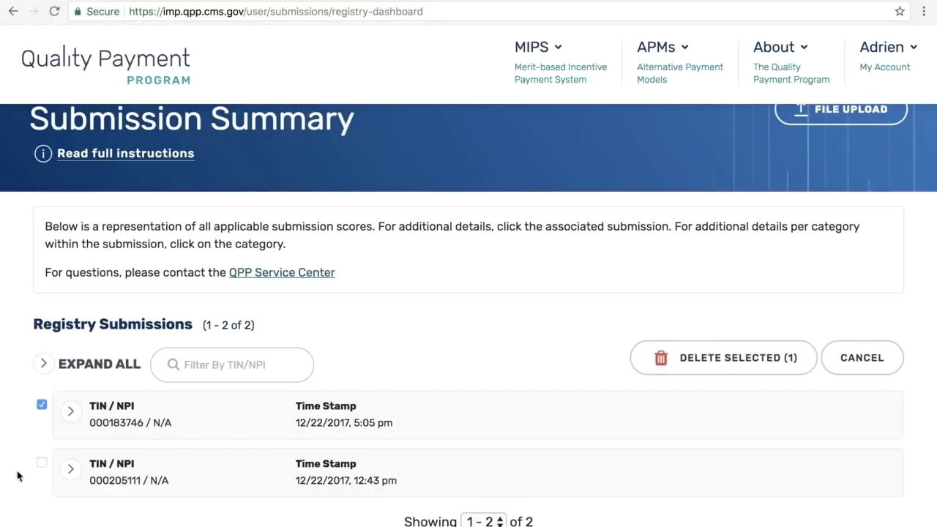
pyautogui.click(41, 463)
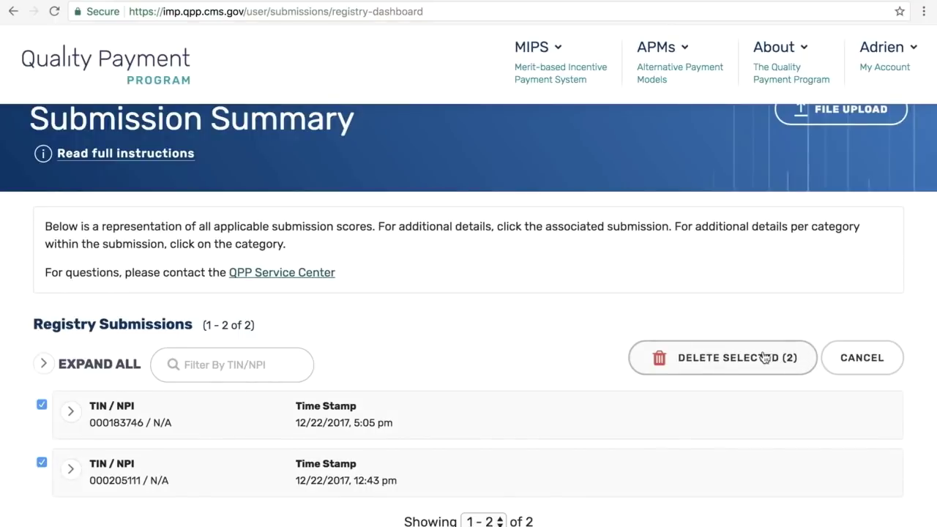
pyautogui.click(741, 363)
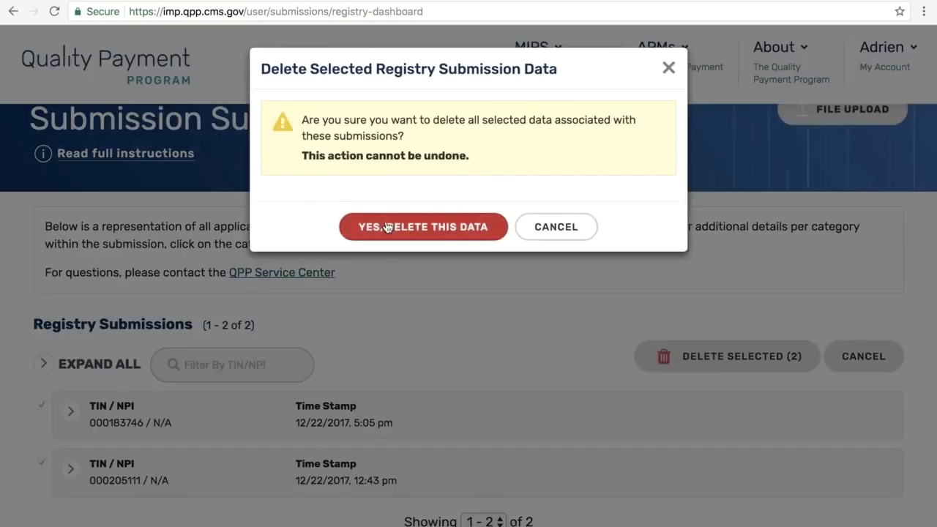
pyautogui.click(419, 228)
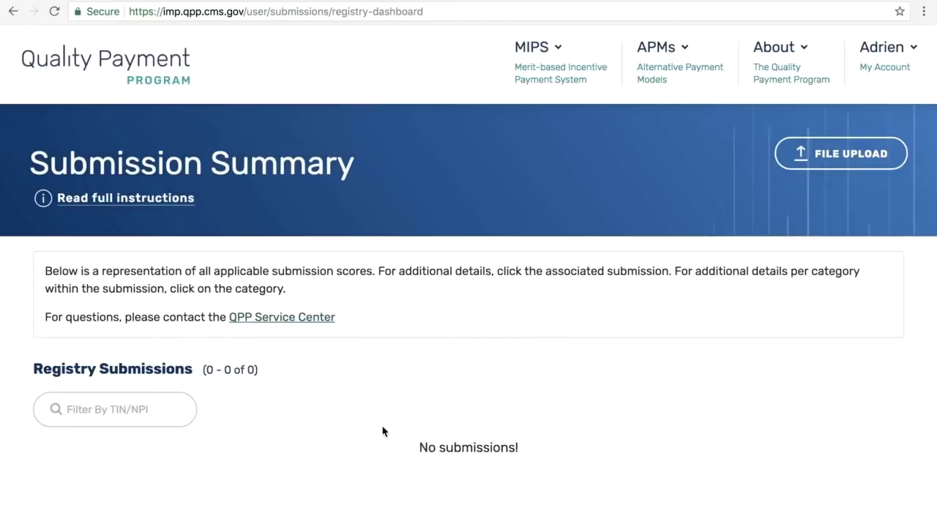
pyautogui.scroll(-2, 382, 431)
pyautogui.scroll(2, 383, 431)
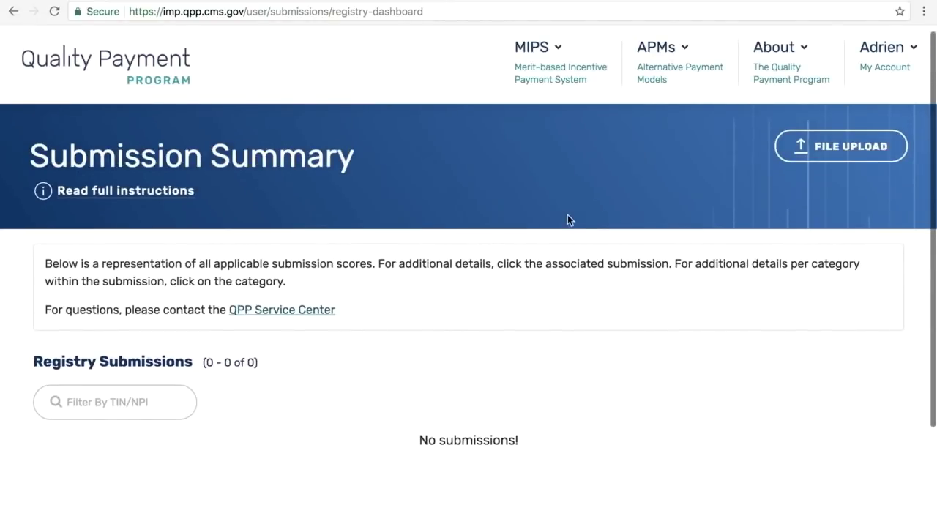
# Step: Open the upload dialog and add qcdr_bm_pr.json to the upload list
pyautogui.click(834, 146)
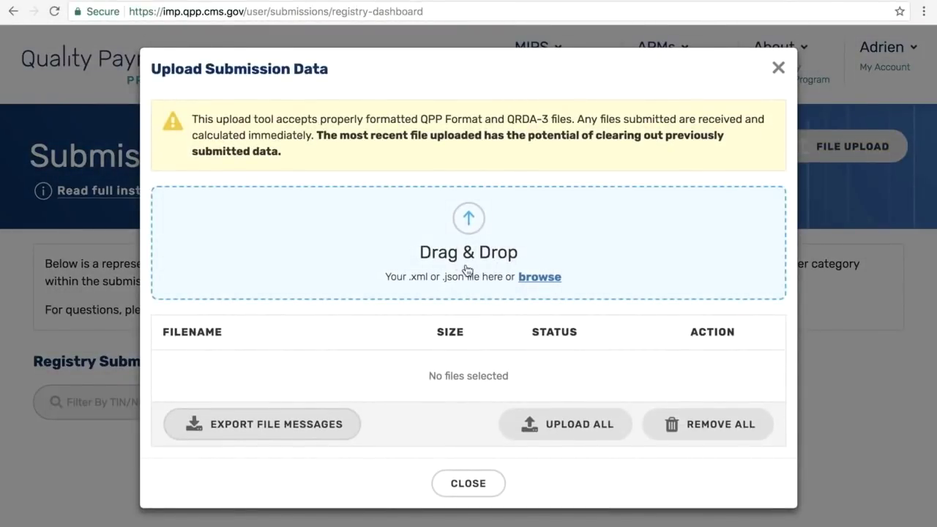
pyautogui.click(542, 283)
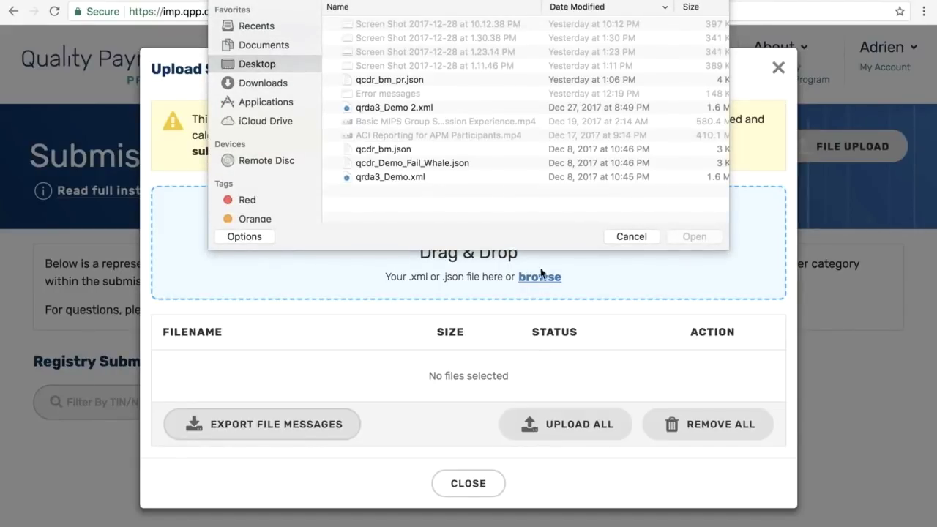
pyautogui.click(389, 81)
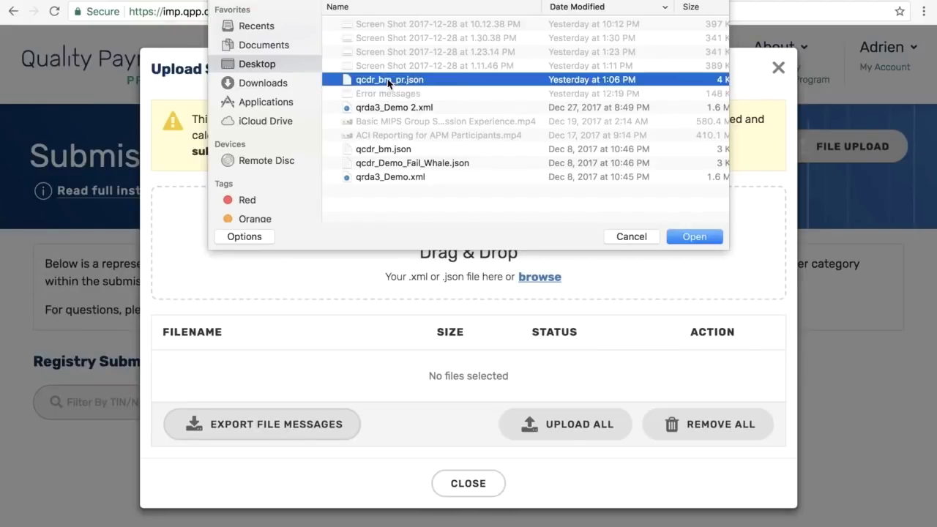
pyautogui.click(675, 237)
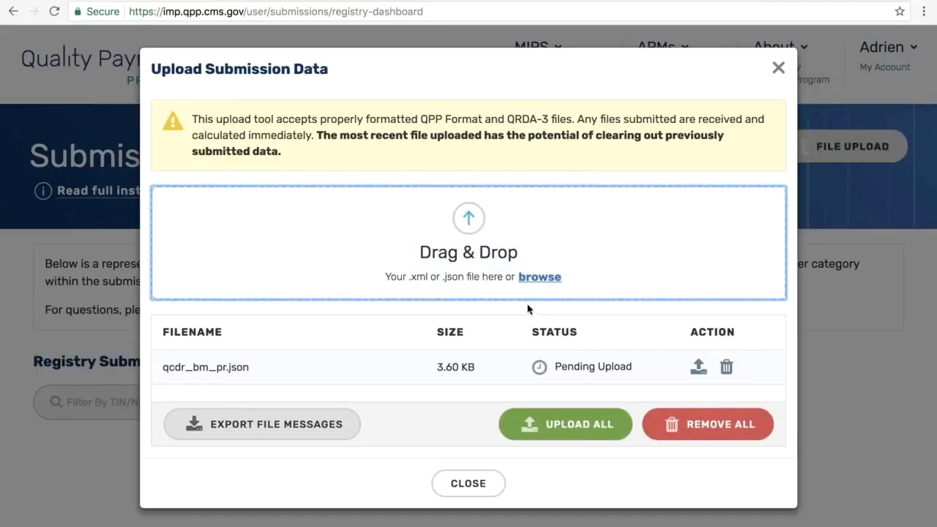
# Step: Add qrda3_Demo 2.xml as a second file and upload both files
pyautogui.click(542, 277)
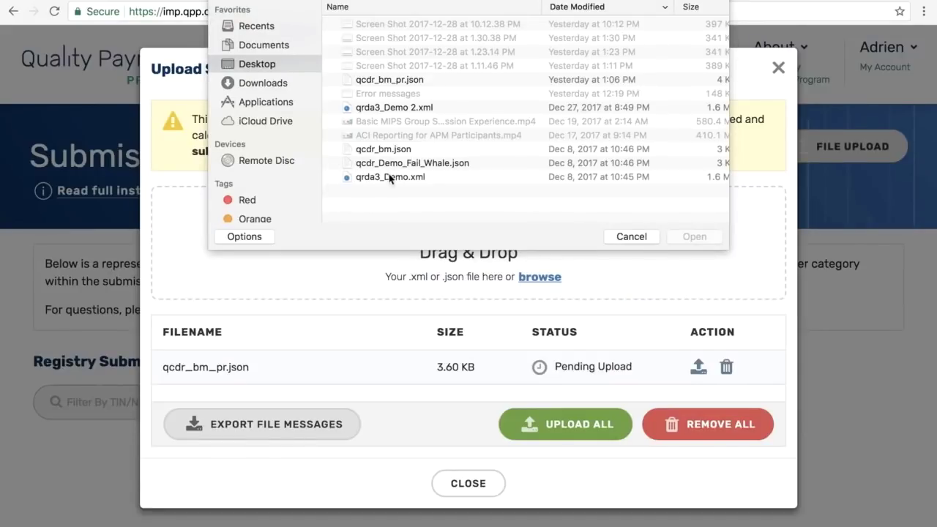
pyautogui.click(397, 108)
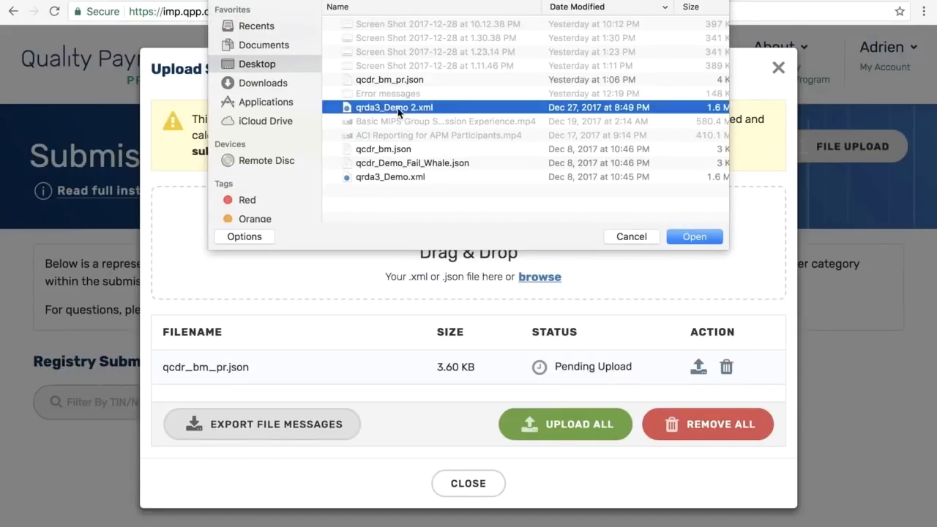
pyautogui.click(692, 237)
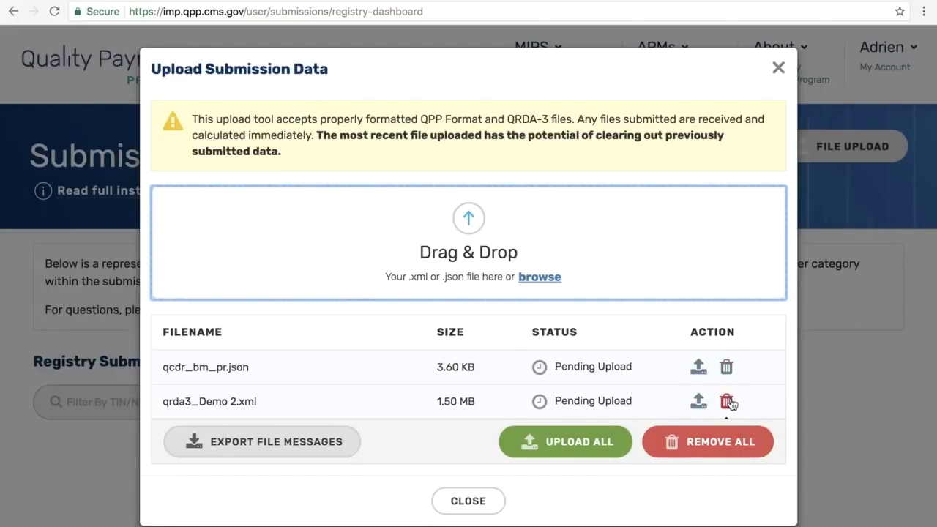
pyautogui.click(554, 448)
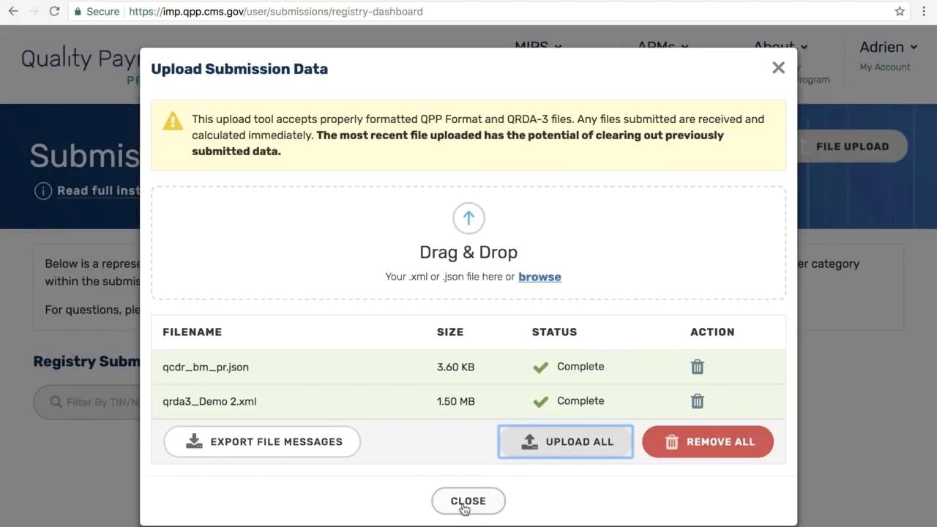
# Step: Close the upload dialog and scroll down to the two listed registry submissions
pyautogui.click(466, 511)
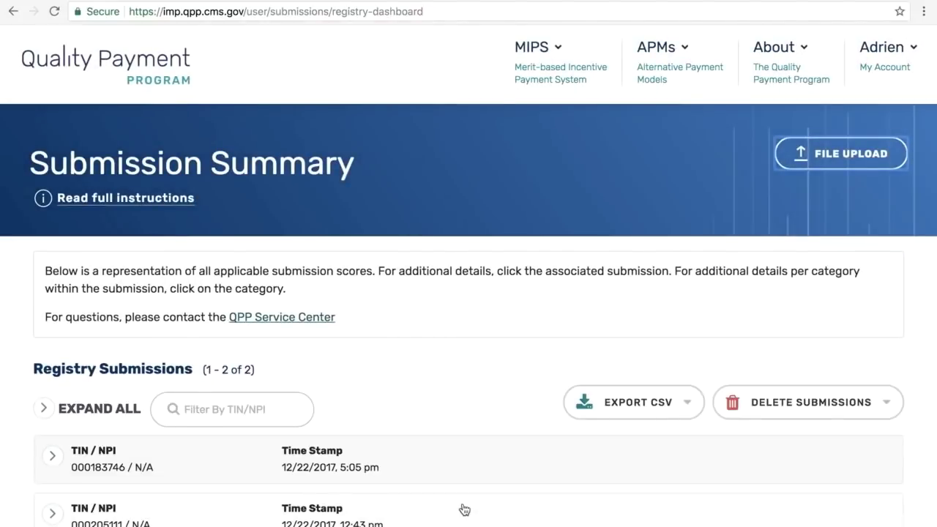
pyautogui.scroll(-2, 460, 381)
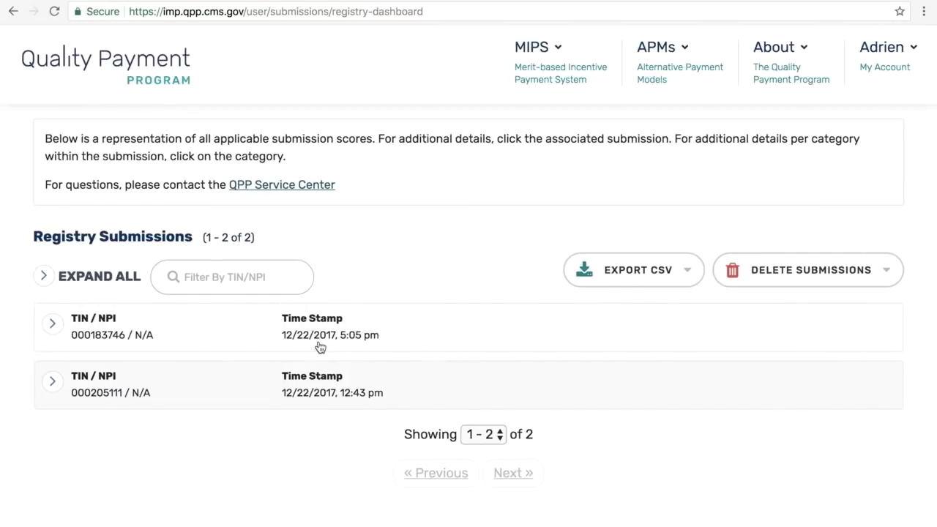
pyautogui.scroll(-3, 237, 460)
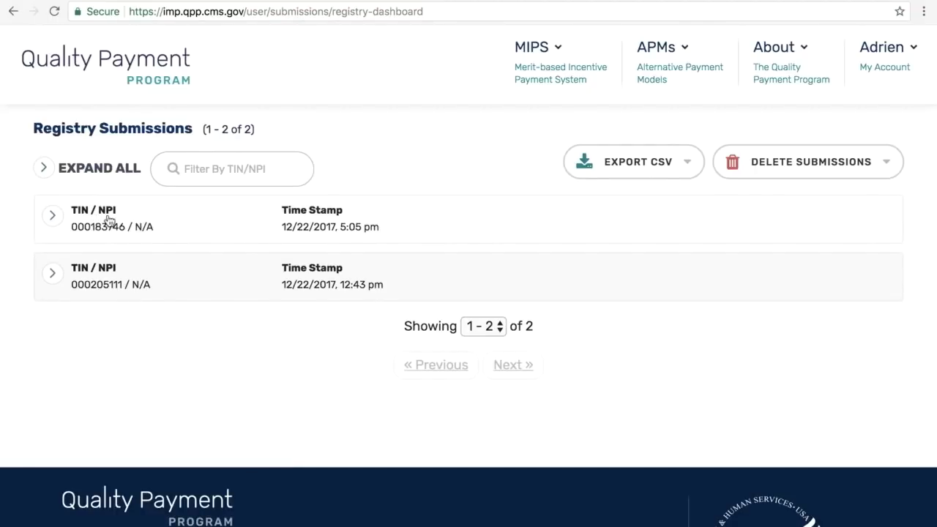
# Step: Expand the 5:05 pm submission and its Registry Quality category, showing 9 measures and a 100/100 score
pyautogui.click(44, 170)
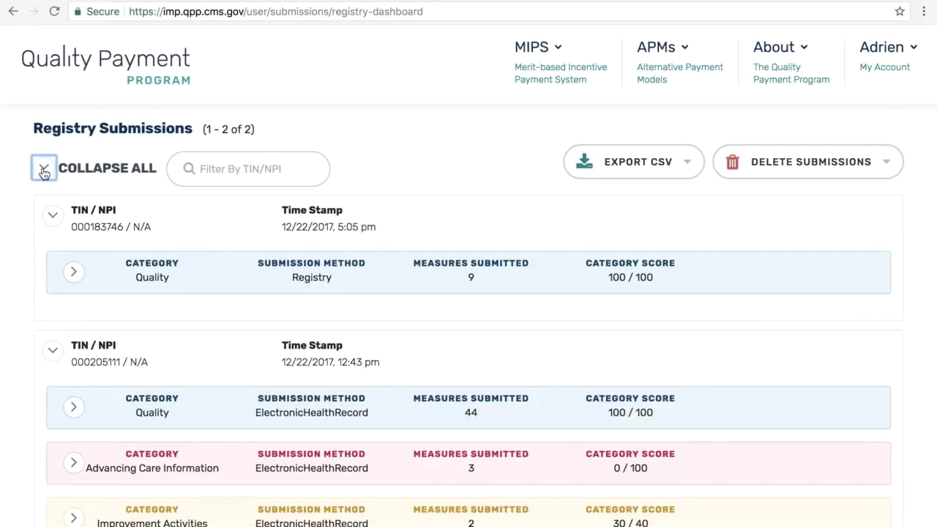
pyautogui.click(44, 169)
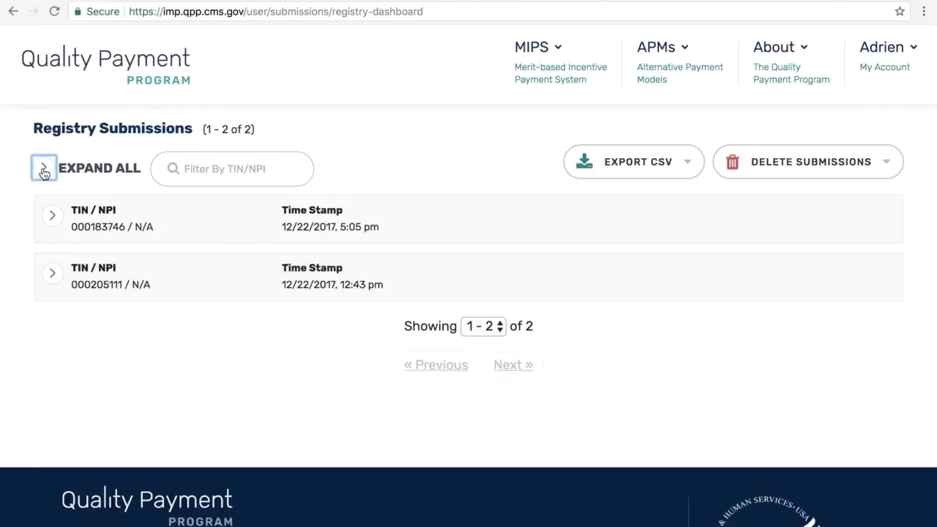
pyautogui.click(53, 218)
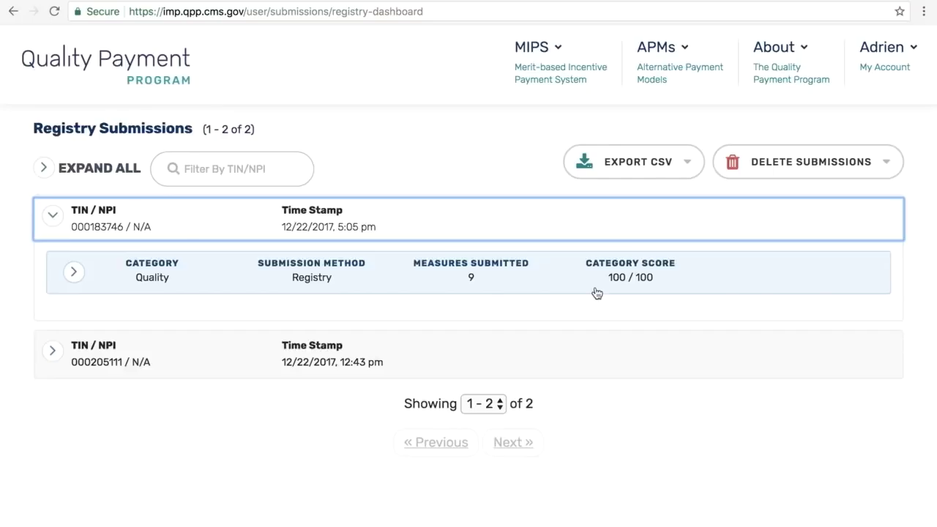
pyautogui.click(74, 274)
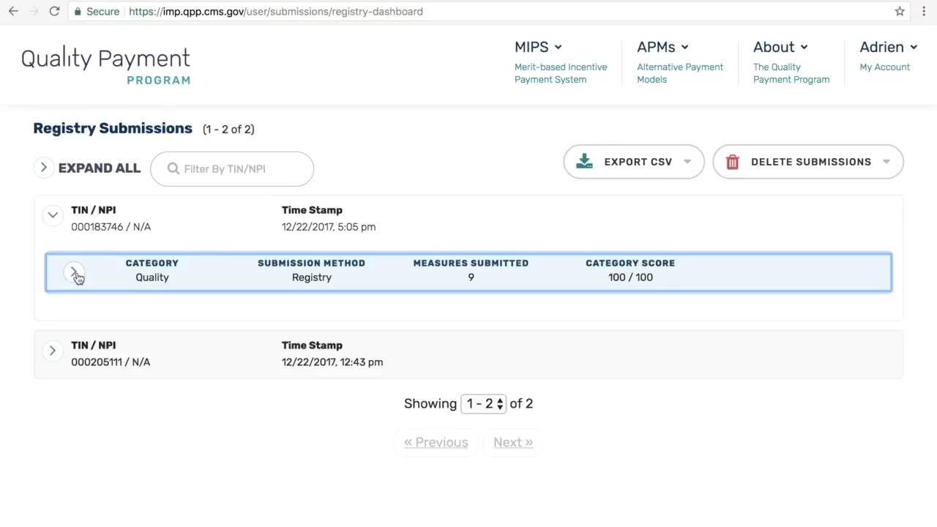
pyautogui.click(76, 276)
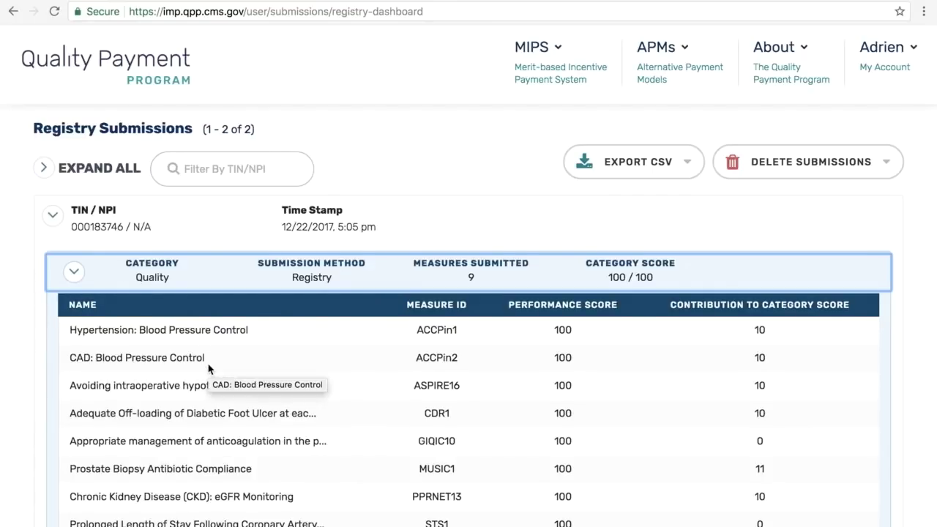
pyautogui.scroll(-3, 208, 368)
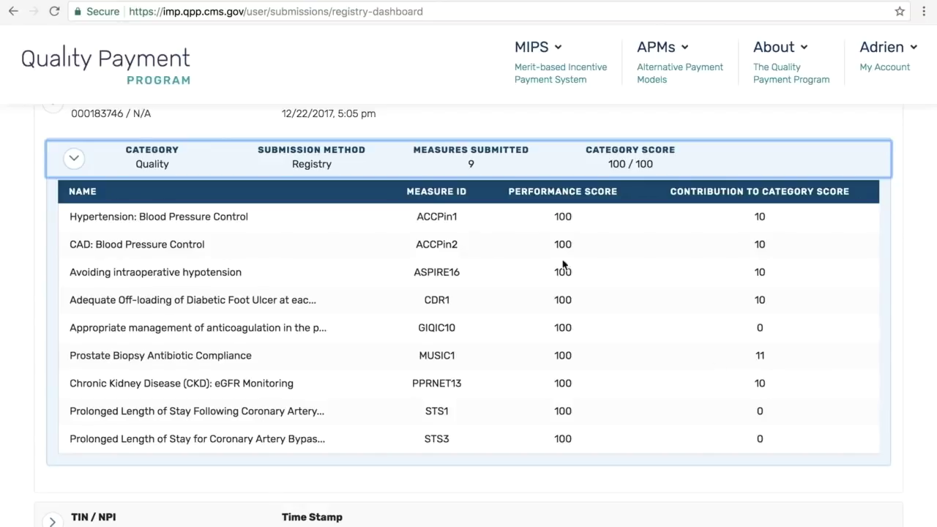
pyautogui.click(76, 159)
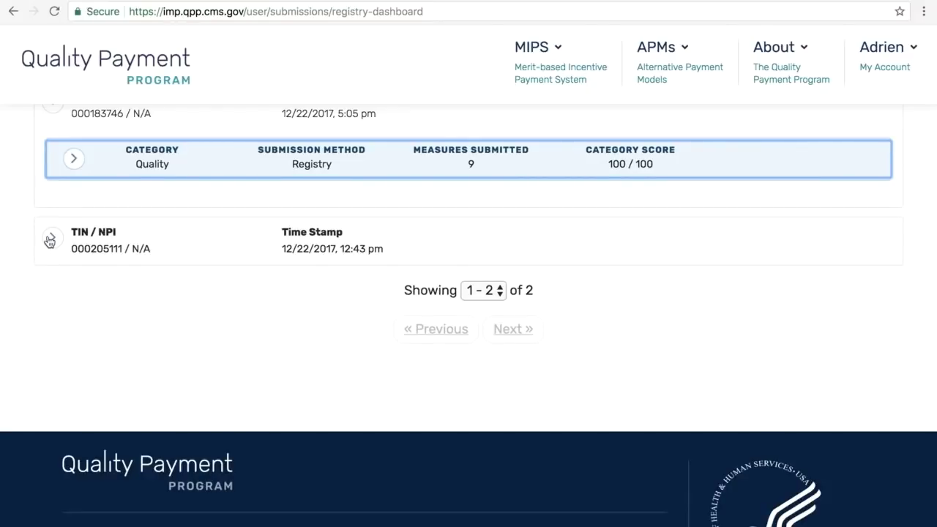
# Step: Expand the 12:43 pm submission's Quality category to list measure scores such as 001 (84.21) and 009 (93.66)
pyautogui.click(50, 241)
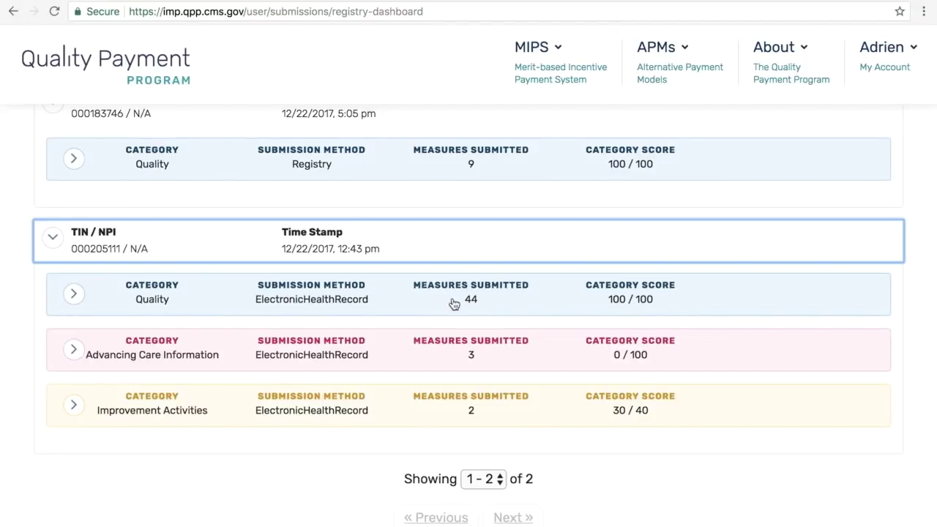
pyautogui.click(73, 296)
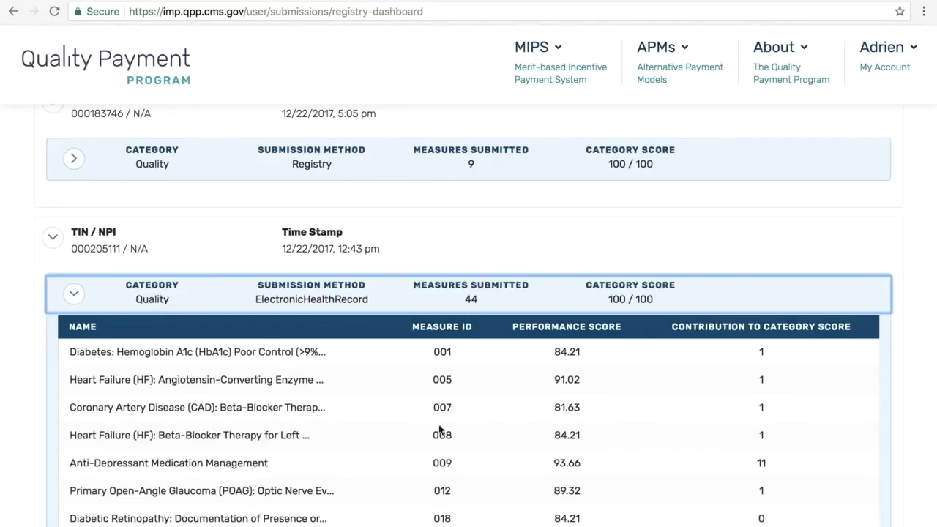
pyautogui.scroll(-2, 485, 430)
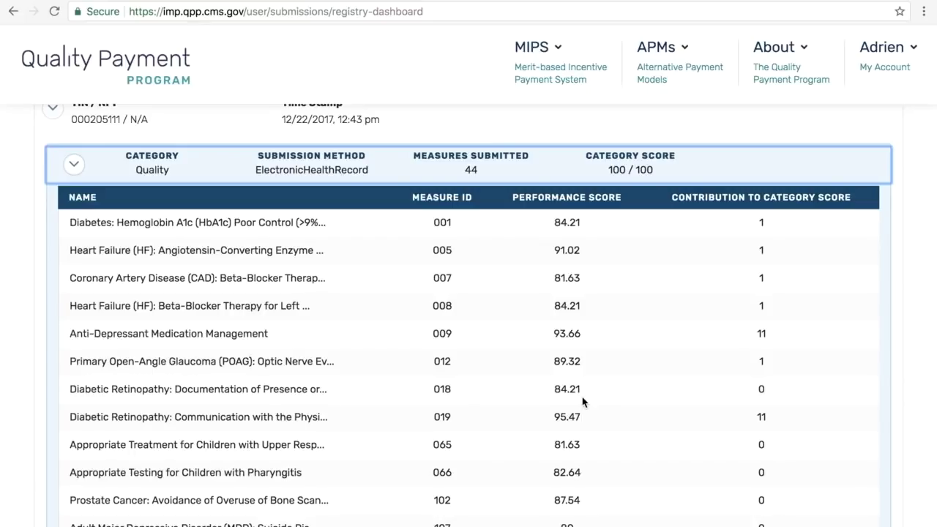
pyautogui.scroll(-1, 584, 401)
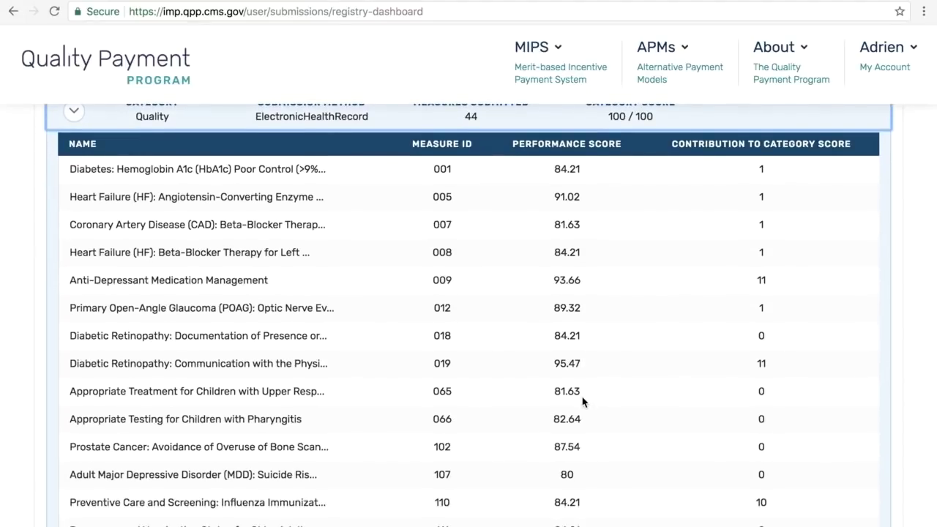
pyautogui.scroll(-5, 584, 401)
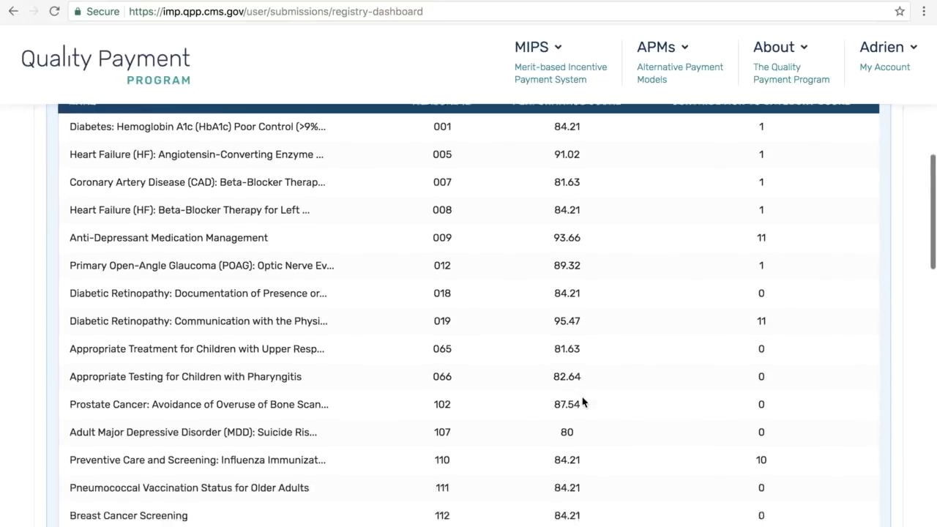
pyautogui.scroll(-5, 583, 401)
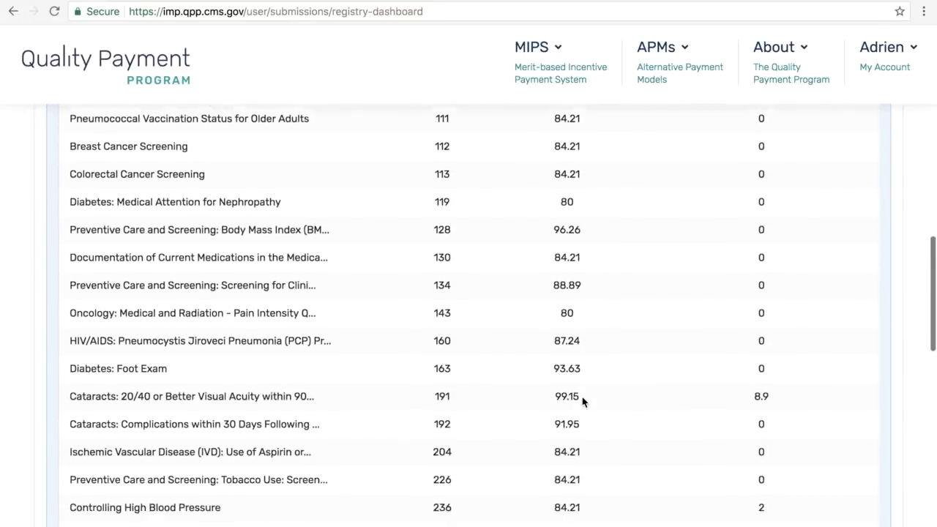
pyautogui.scroll(2, 584, 401)
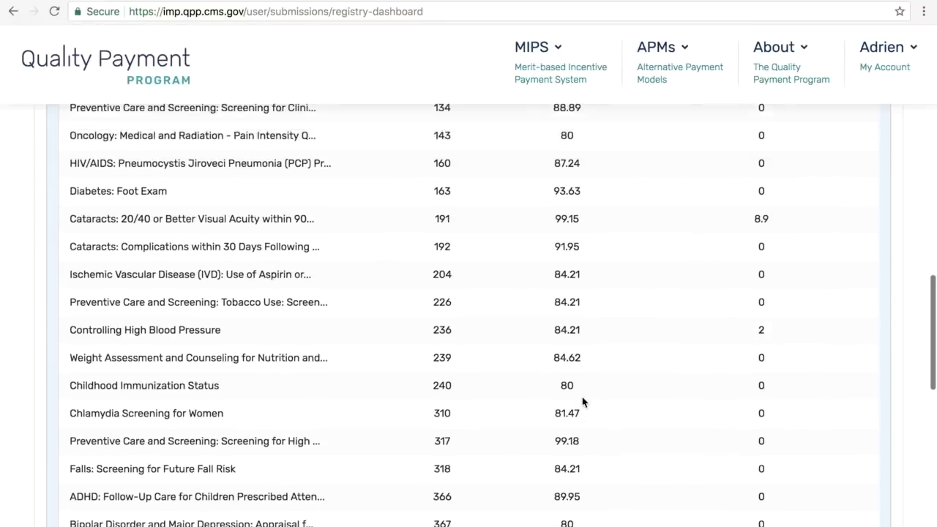
pyautogui.scroll(5, 747, 241)
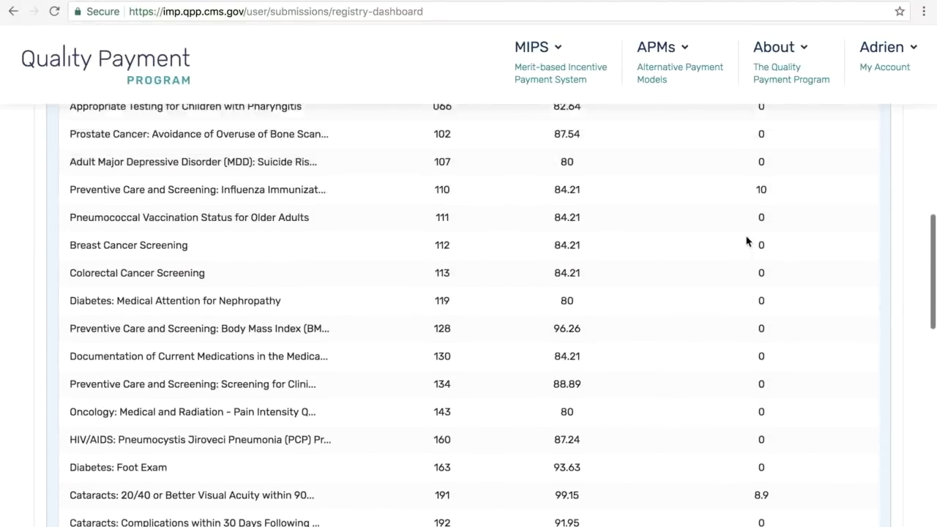
pyautogui.scroll(2, 747, 242)
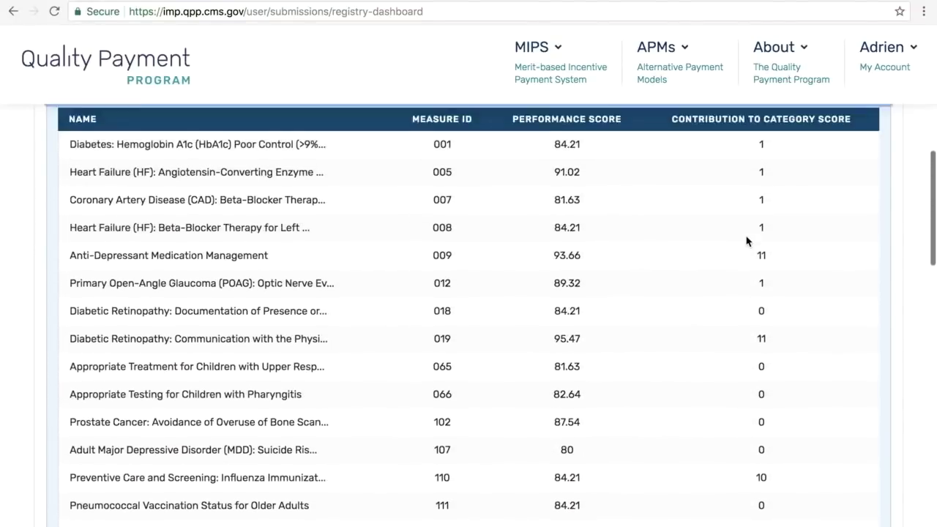
pyautogui.scroll(-1, 747, 242)
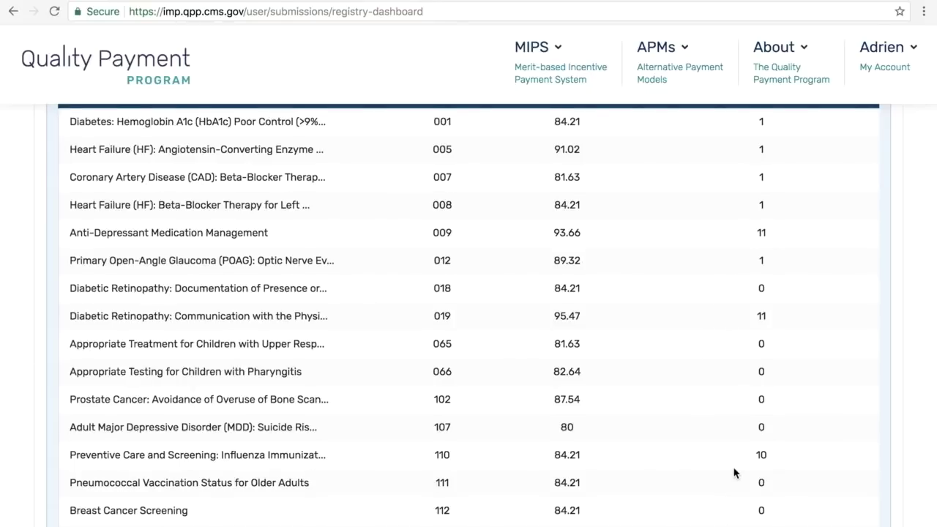
pyautogui.scroll(1, 735, 473)
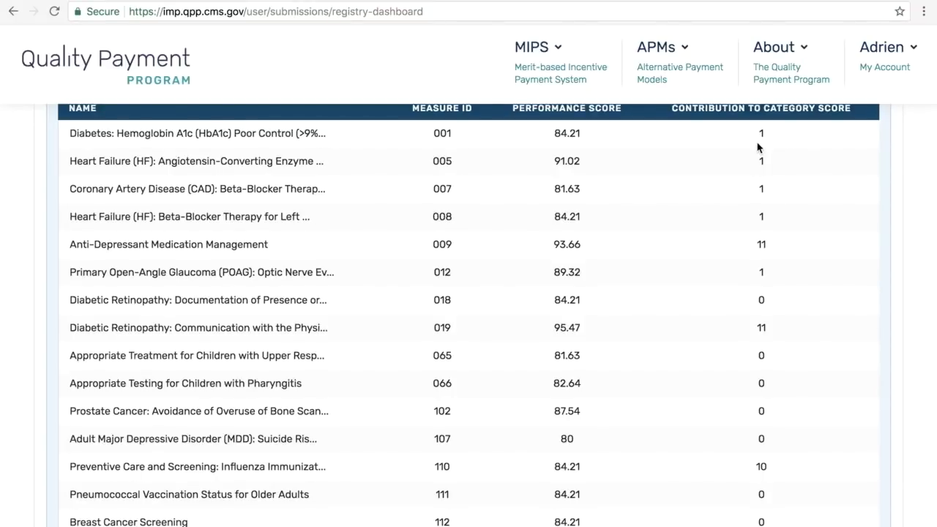
pyautogui.scroll(-1, 732, 222)
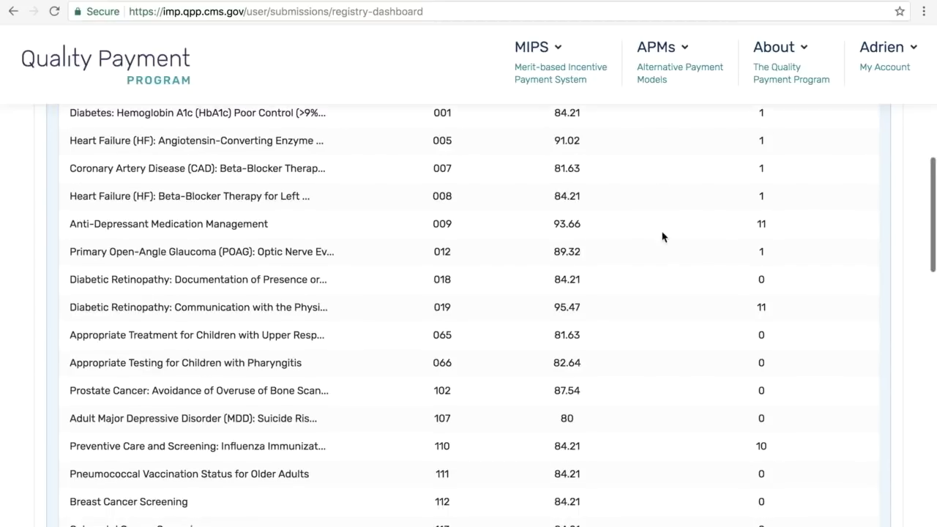
pyautogui.scroll(3, 664, 236)
# Step: Replace the EHR Quality measures with the Advancing Care Information measures, showing three measures scoring 0/100
pyautogui.click(76, 271)
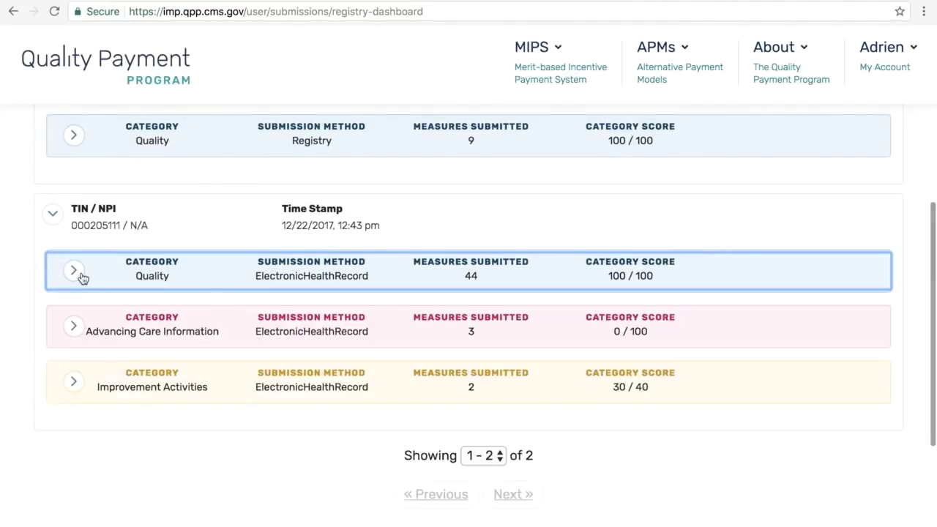
pyautogui.scroll(-2, 32, 351)
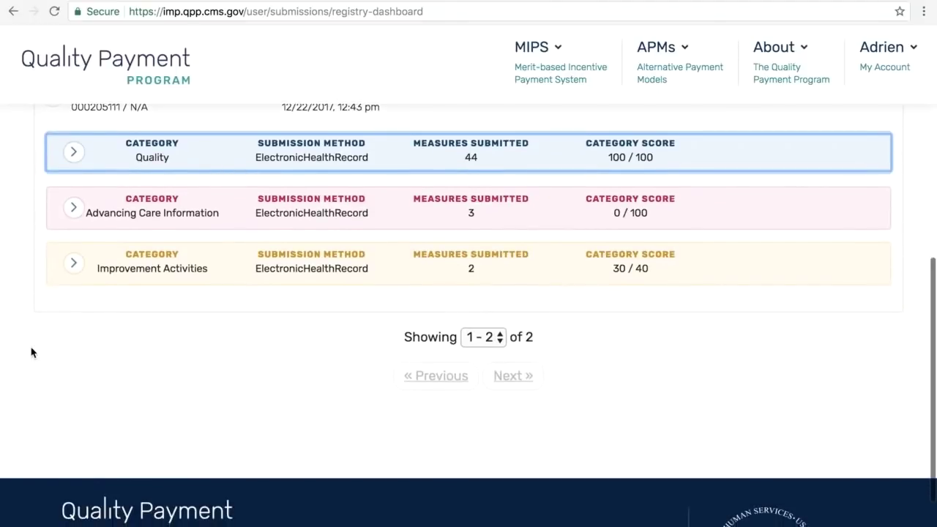
pyautogui.click(74, 209)
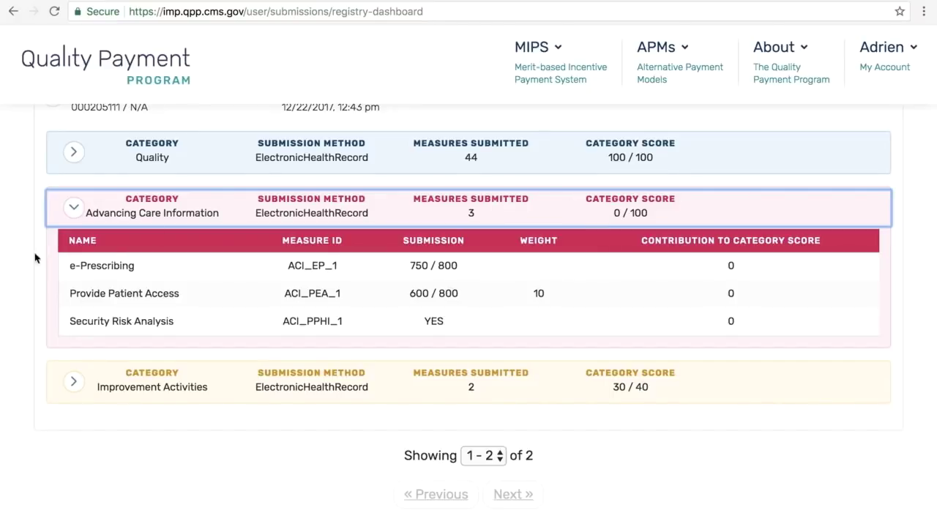
# Step: Close Advancing Care Information, then review and close the Improvement Activities measures
pyautogui.click(74, 209)
pyautogui.click(70, 263)
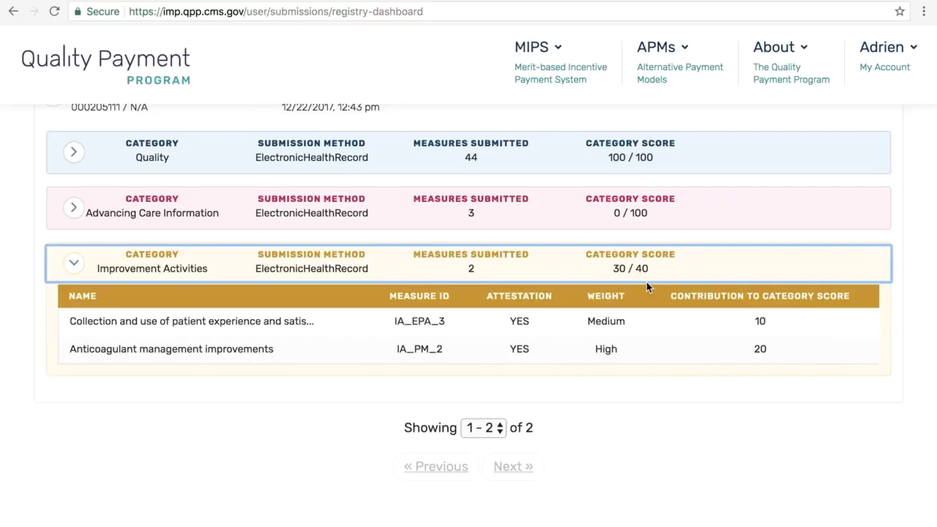
pyautogui.click(74, 265)
# Step: Collapse the 12:43 pm submission back to its header row
pyautogui.scroll(1, 216, 367)
pyautogui.scroll(3, 216, 367)
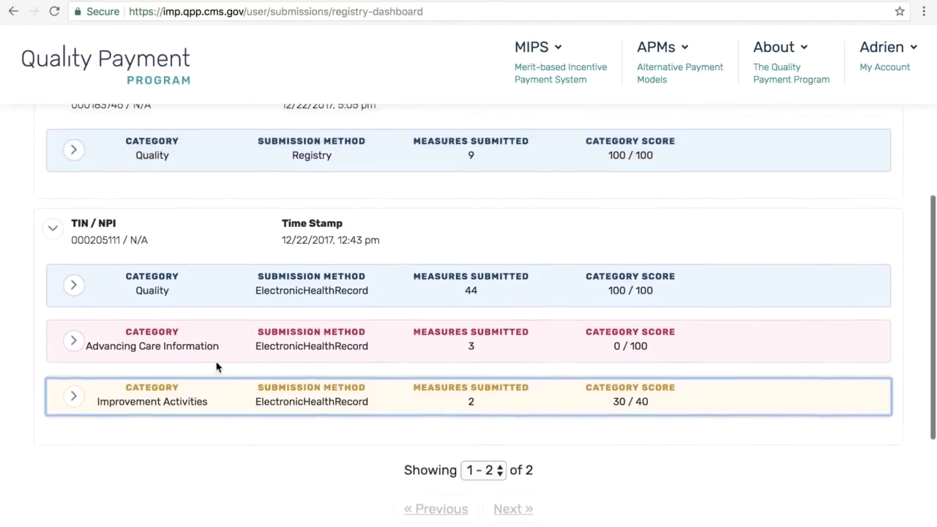
pyautogui.click(52, 361)
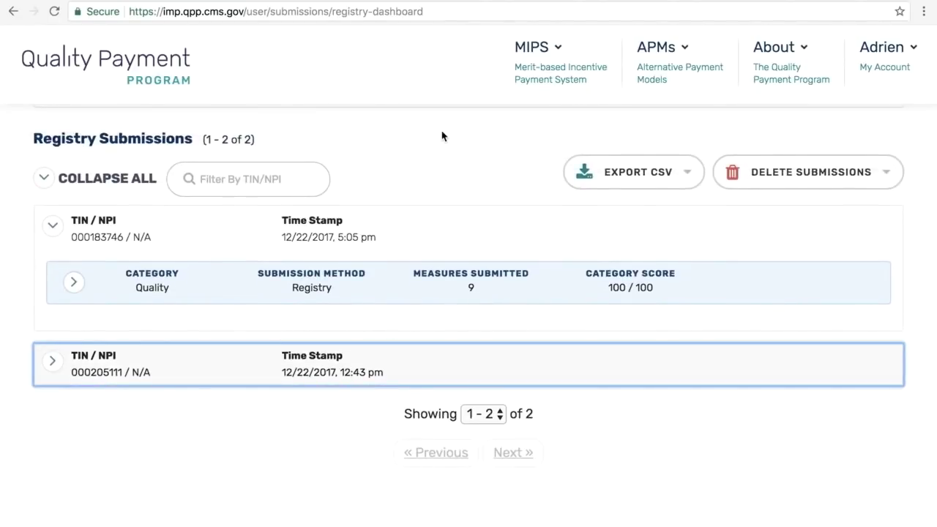
pyautogui.click(53, 226)
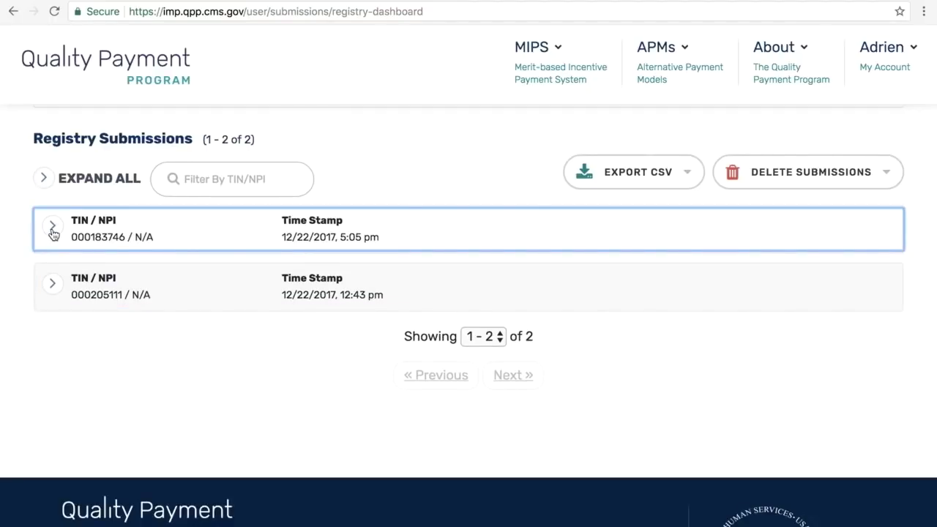
pyautogui.click(52, 229)
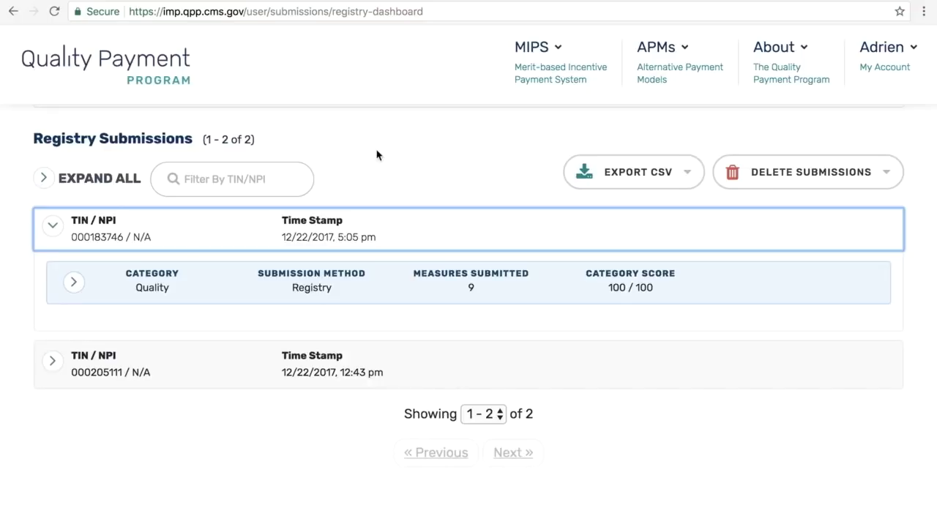
pyautogui.scroll(-2, 378, 155)
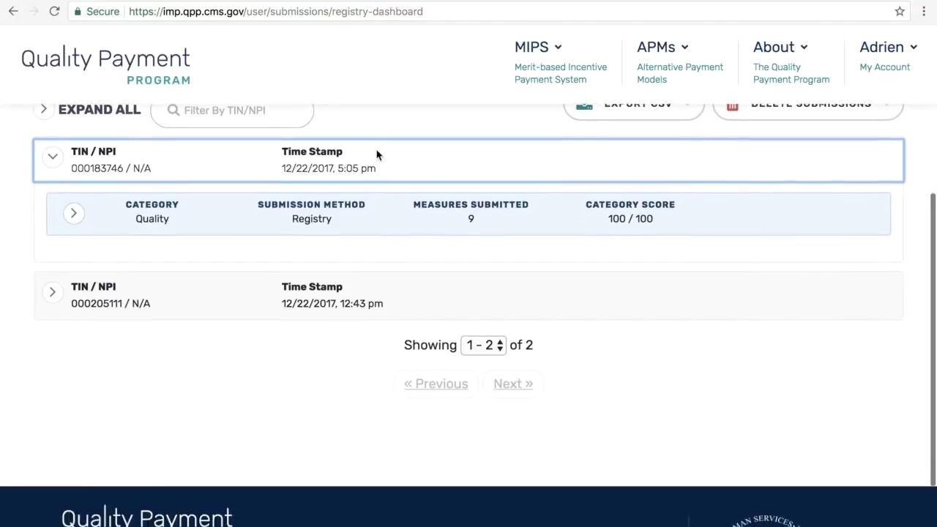
pyautogui.scroll(3, 378, 154)
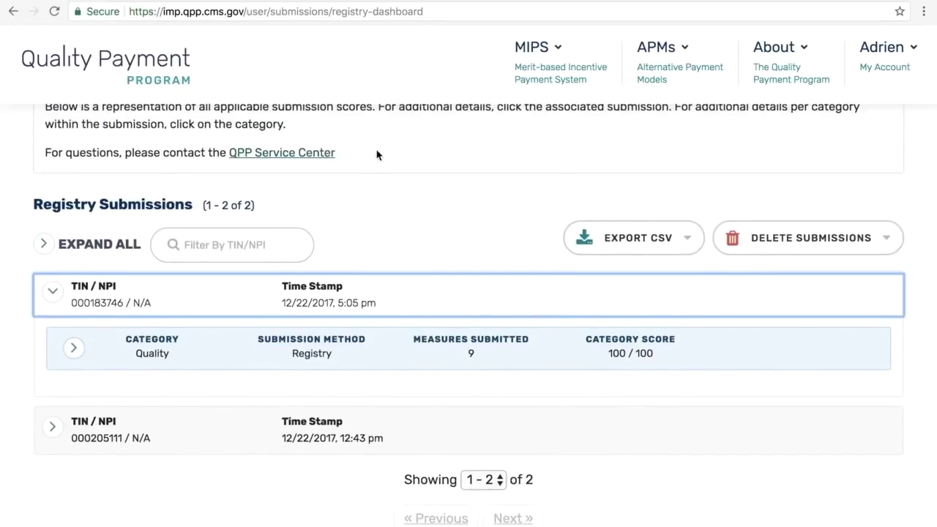
pyautogui.scroll(-1, 377, 154)
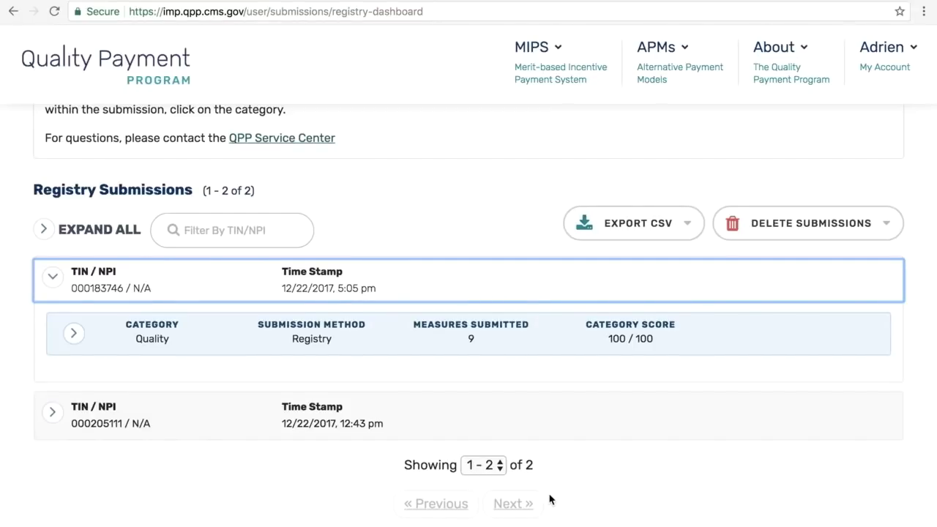
pyautogui.scroll(5, 550, 500)
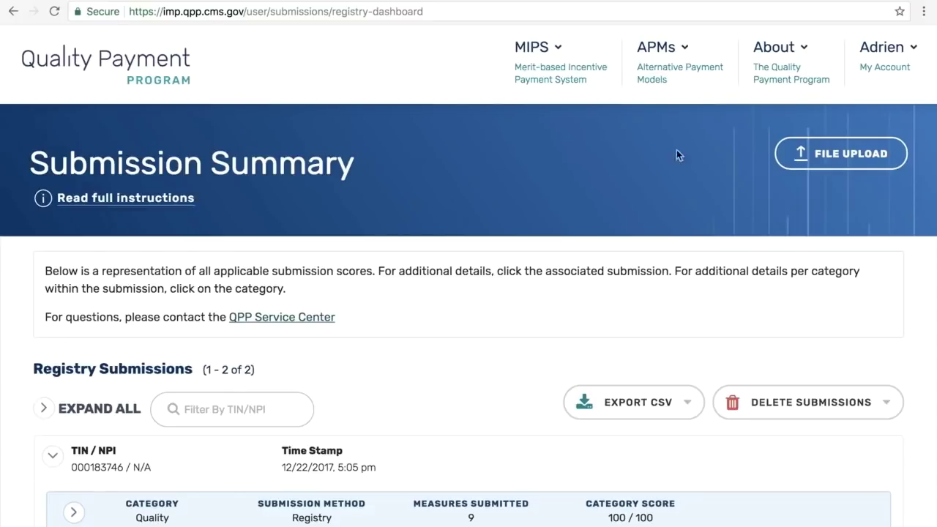
# Step: Choose Sign Out from the My Account menu to bring up the sign-out confirmation
pyautogui.click(879, 49)
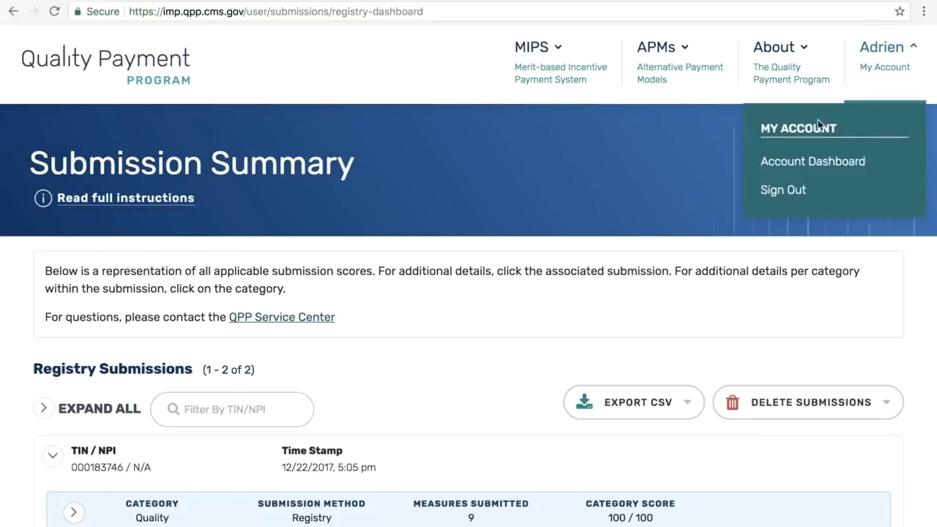
pyautogui.click(782, 189)
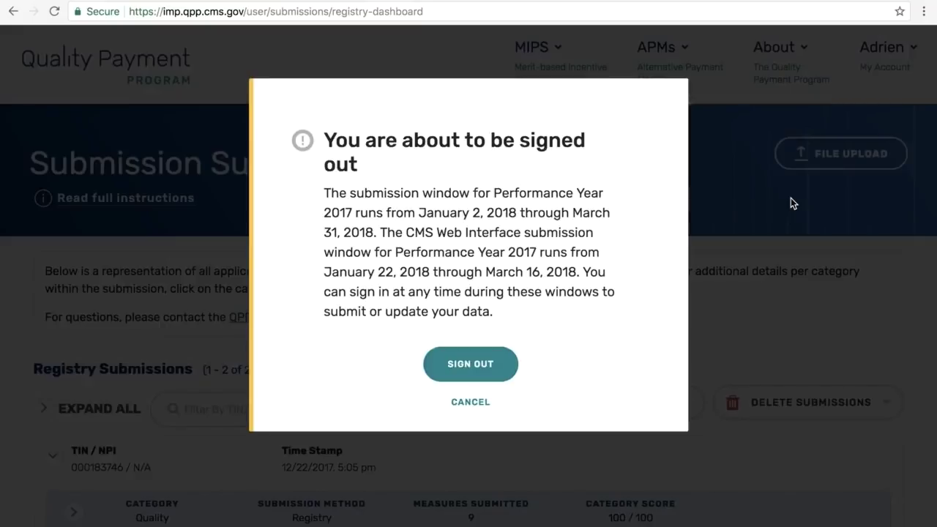
# Step: Confirm SIGN OUT to reach the You are logged out page
pyautogui.click(457, 377)
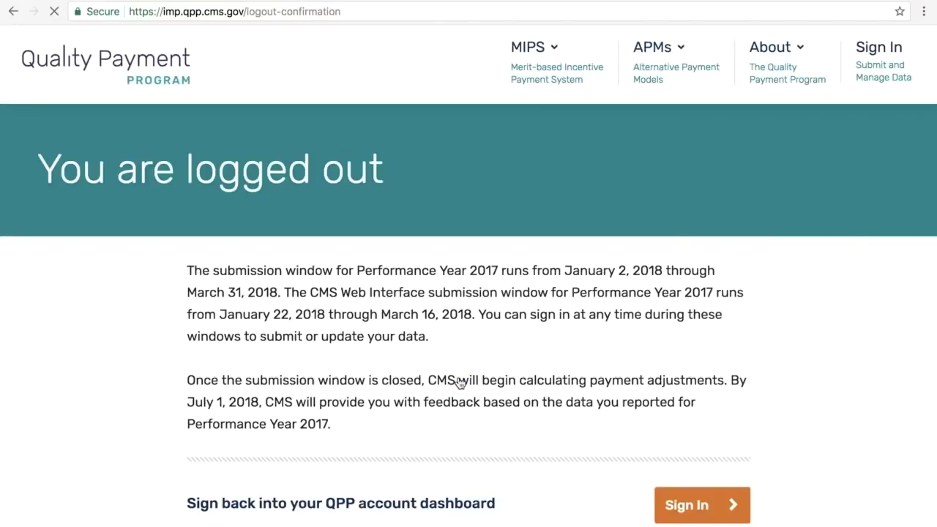